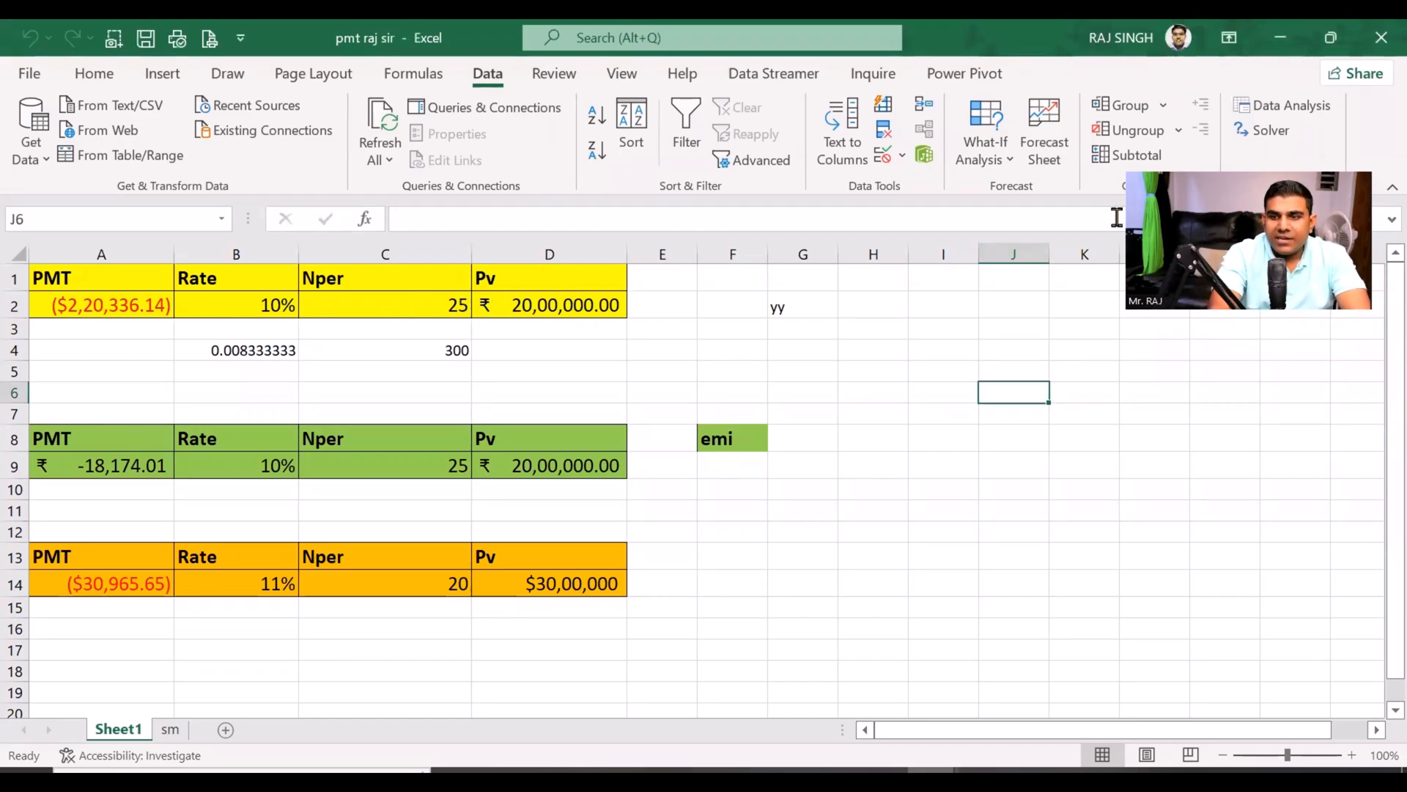
# Step: Review the Pv, Nper, Rate and PMT values in row 2 of the yellow loan table
pyautogui.click(541, 304)
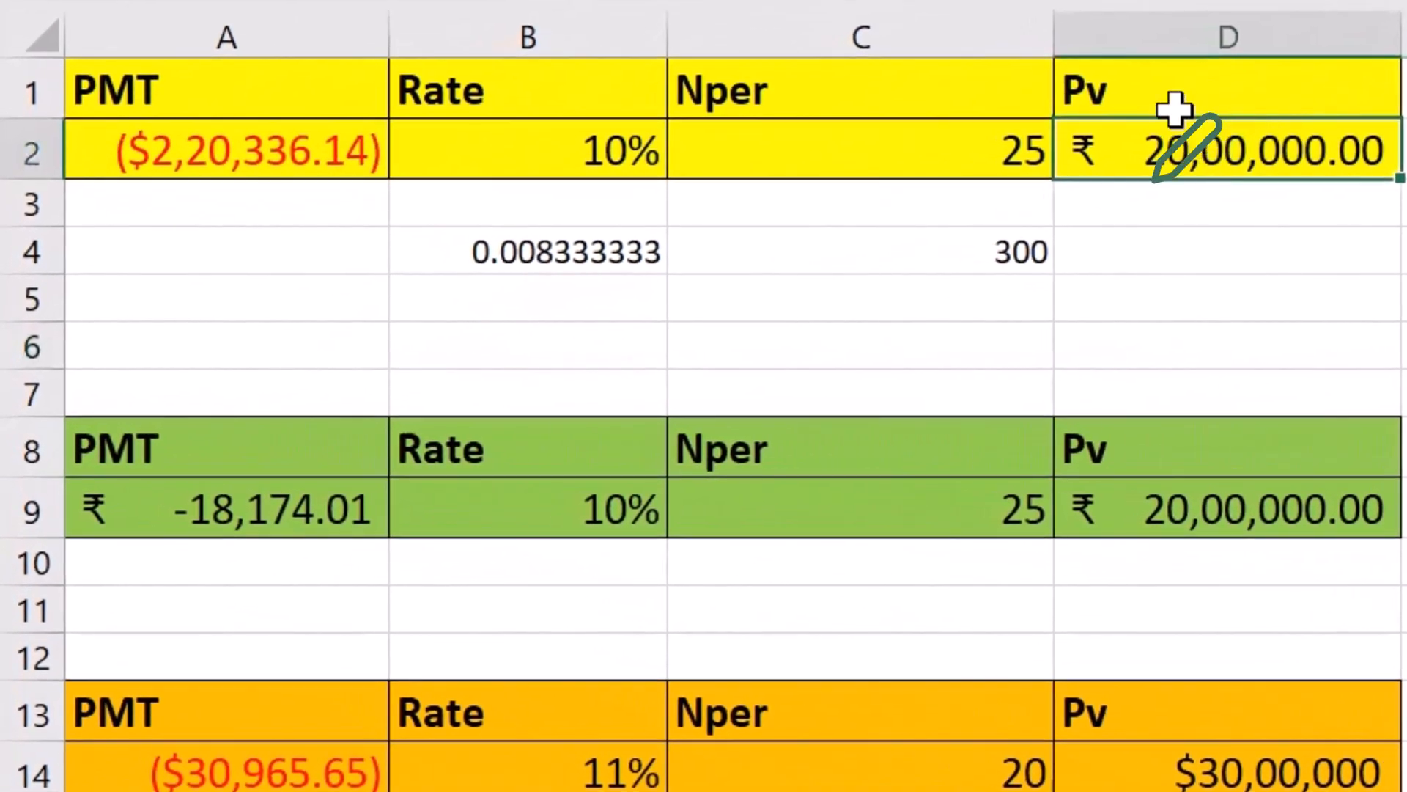
pyautogui.moveTo(1150, 182); pyautogui.dragTo(1392, 189)
pyautogui.click(870, 151)
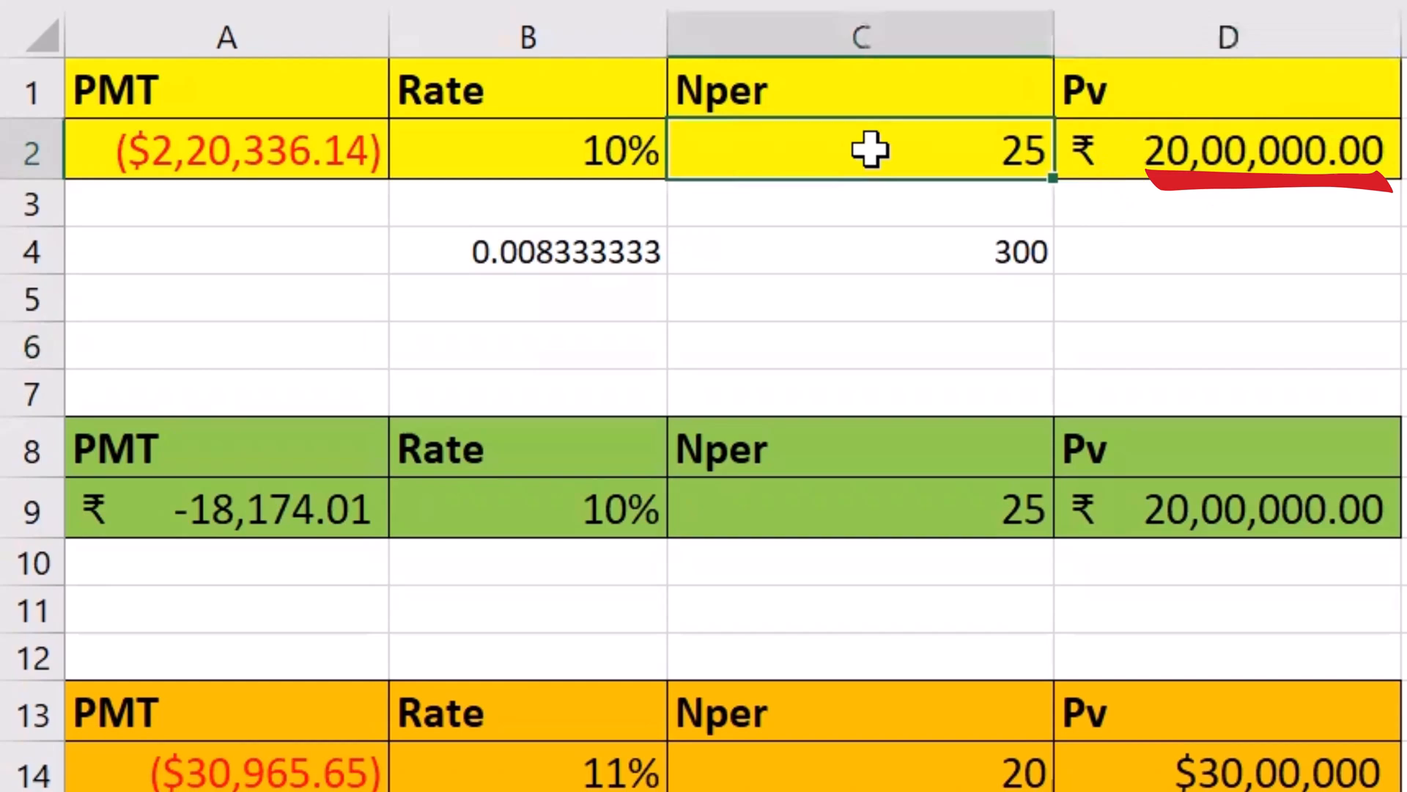
pyautogui.click(1280, 143)
pyautogui.click(881, 152)
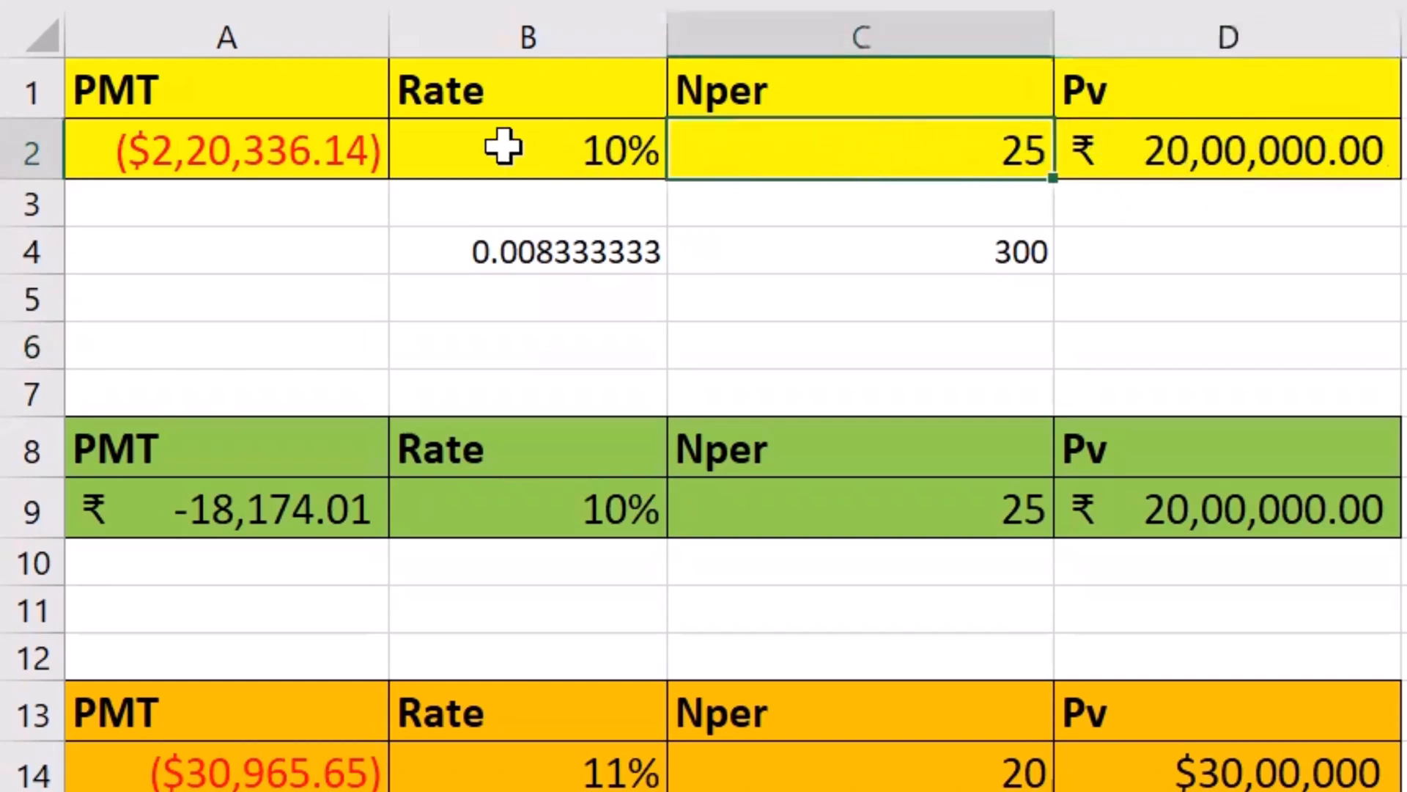
pyautogui.click(503, 146)
pyautogui.click(220, 157)
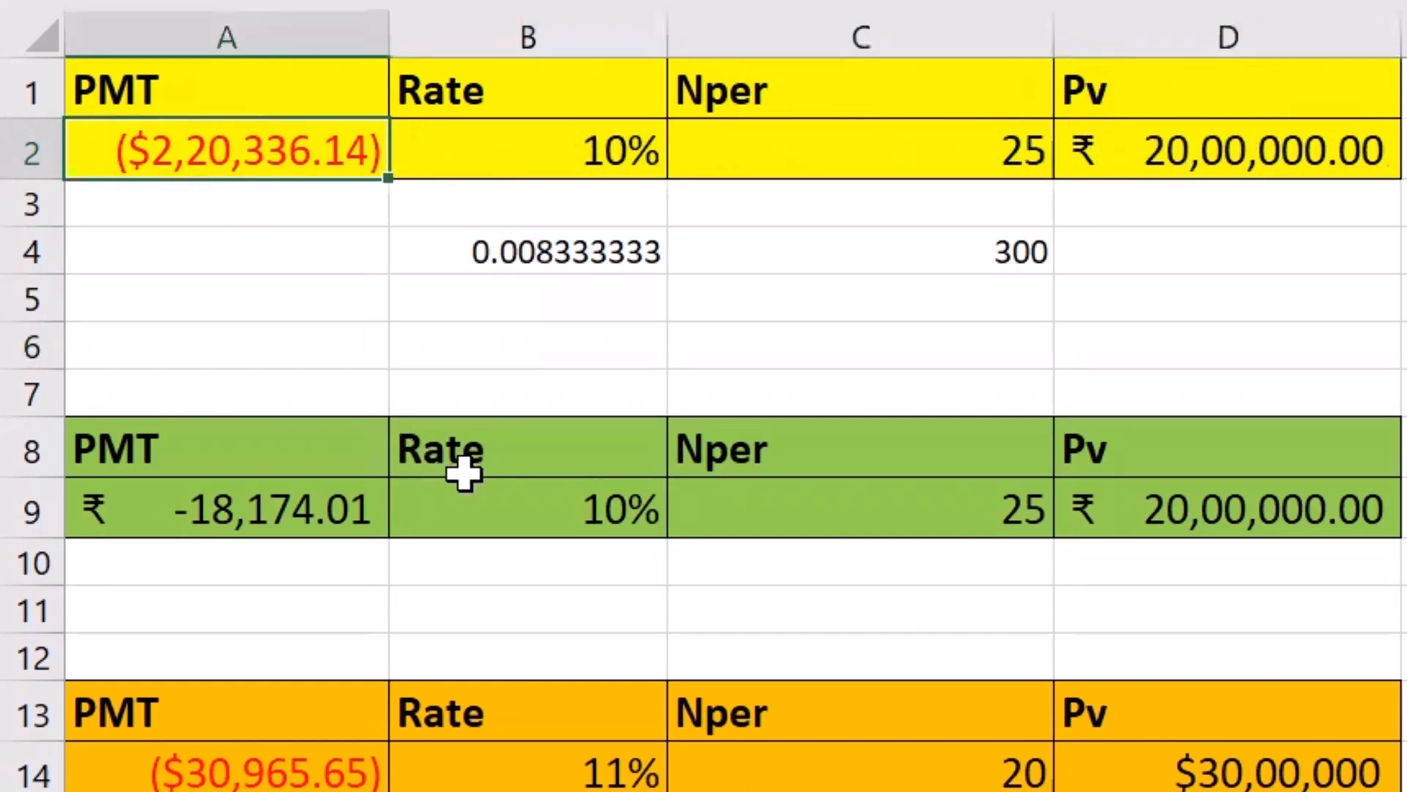
# Step: Review the green loan table's row 9 inputs and inspect the arguments of the PMT formula in A9
pyautogui.click(1319, 511)
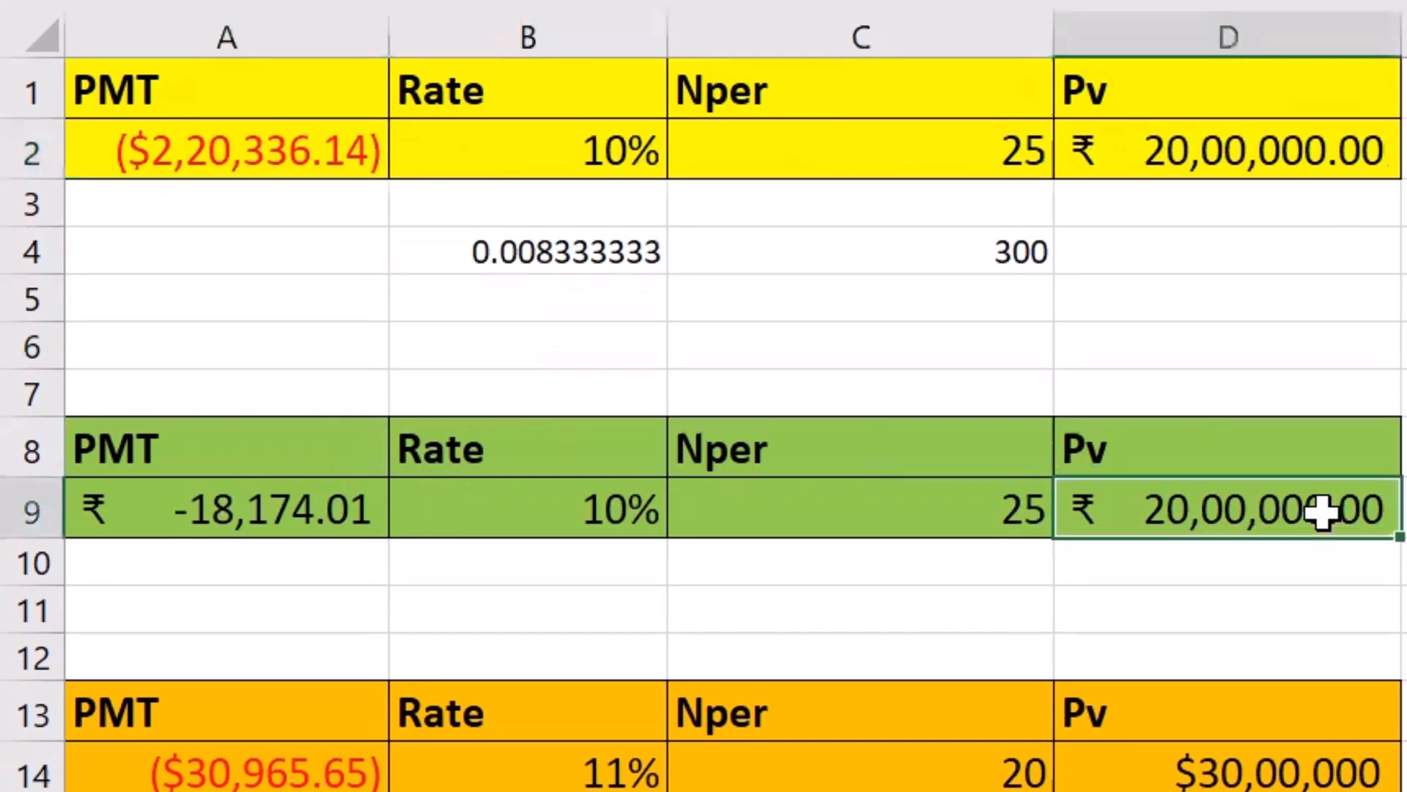
pyautogui.click(870, 511)
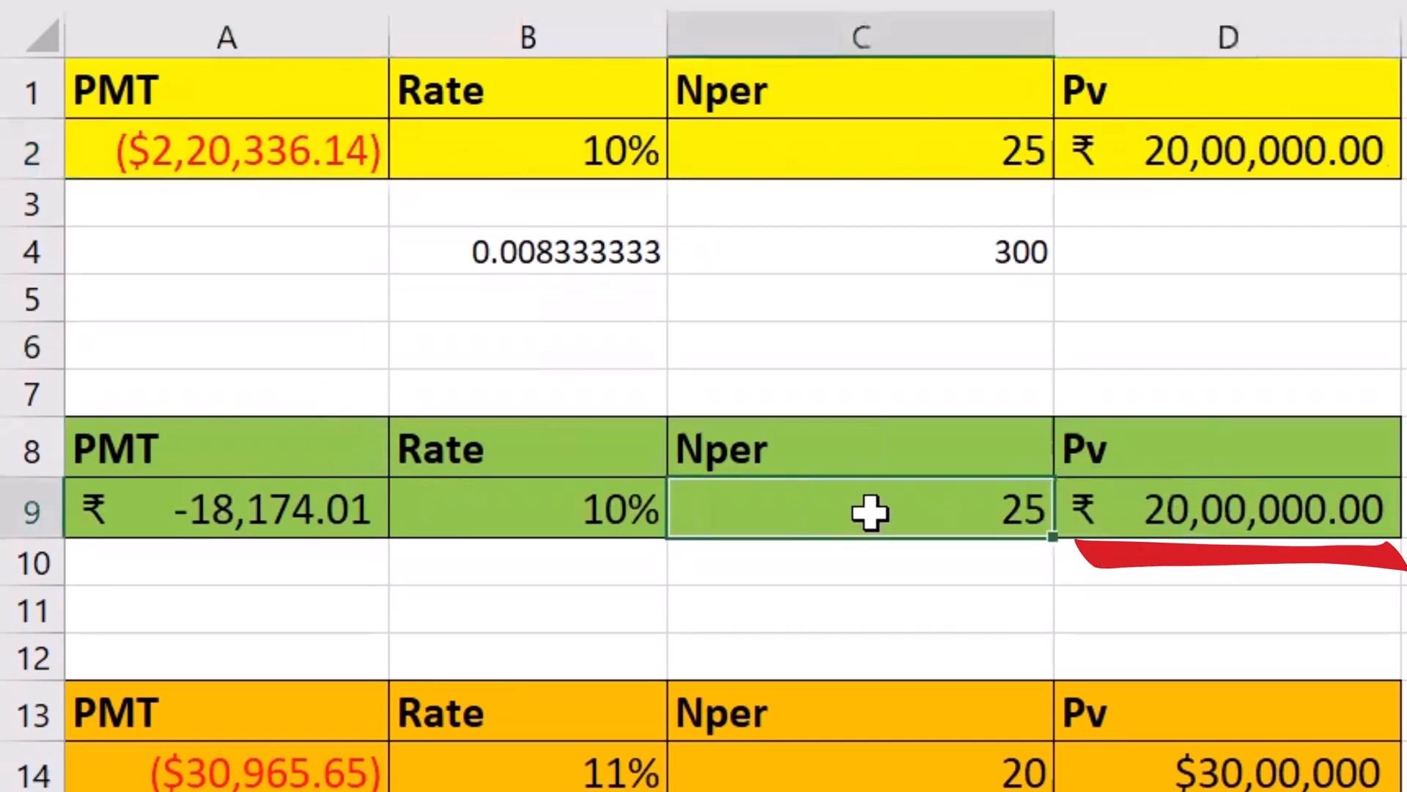
pyautogui.click(546, 513)
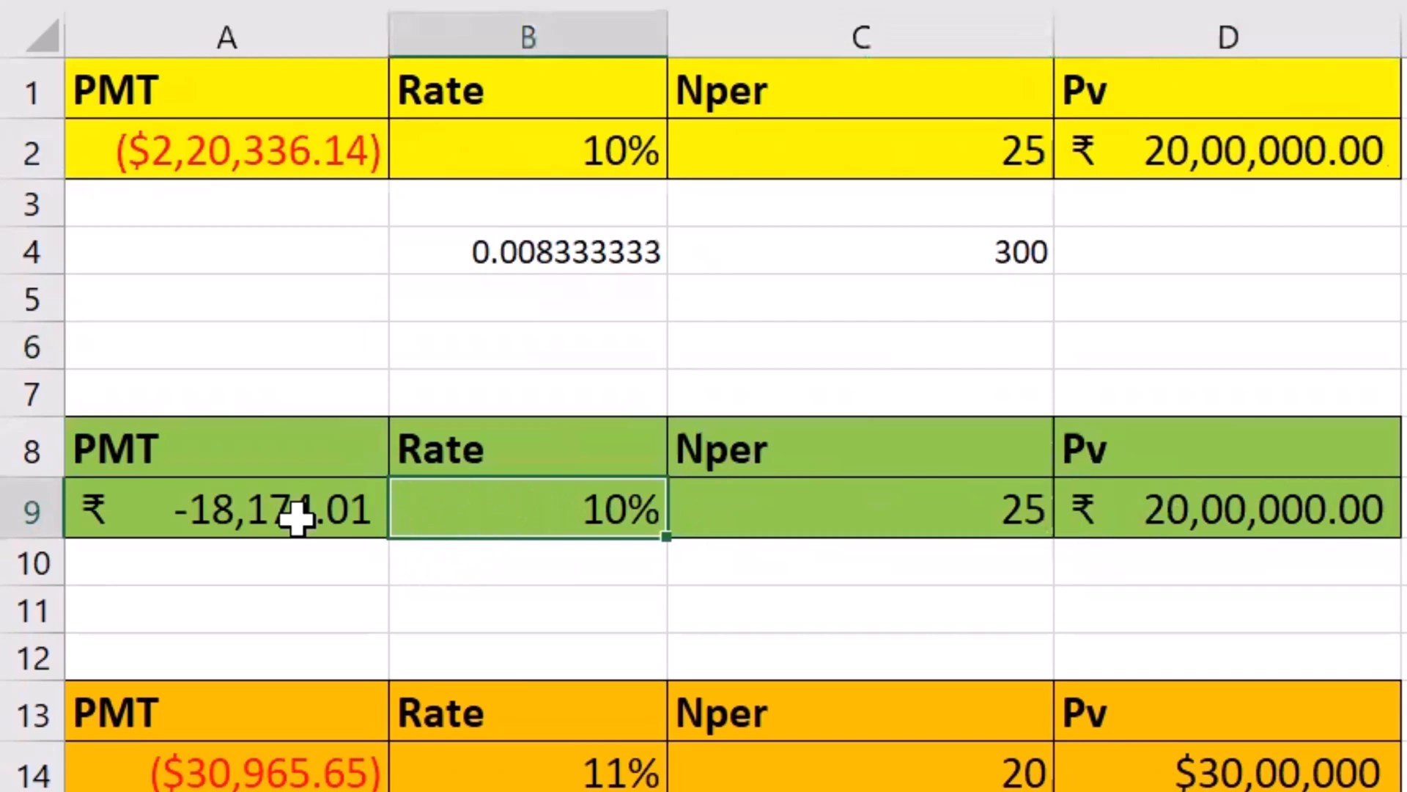
pyautogui.click(164, 518)
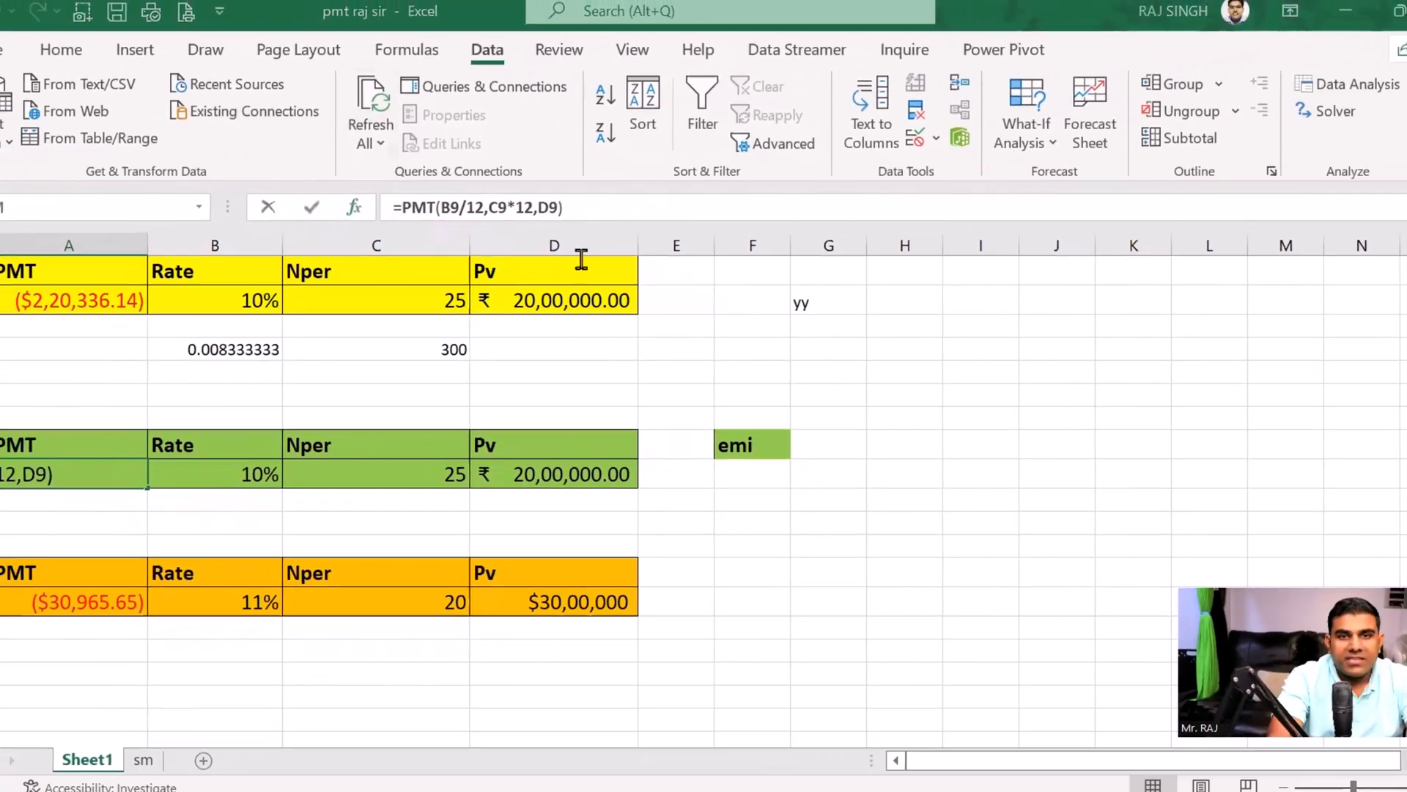
pyautogui.click(240, 294)
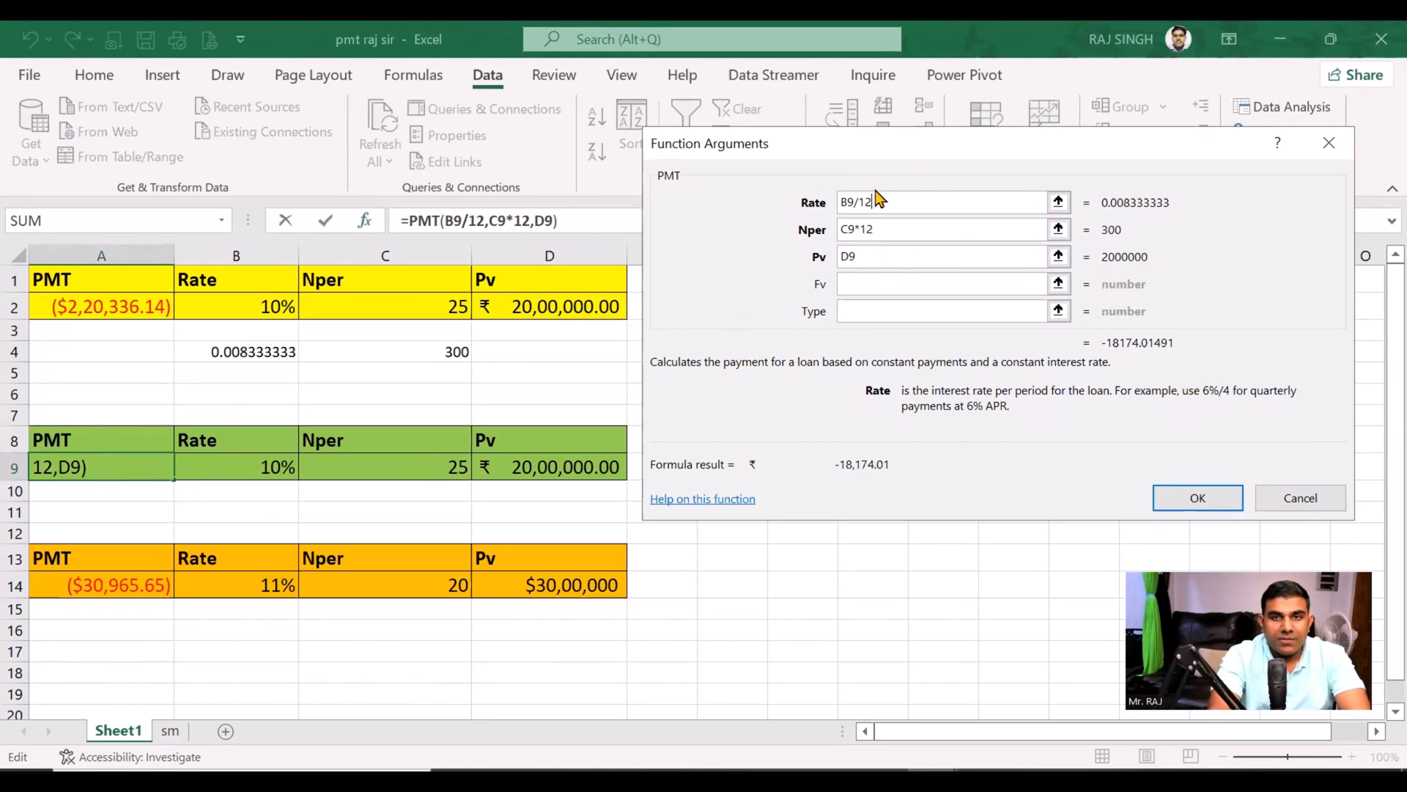
pyautogui.click(1198, 496)
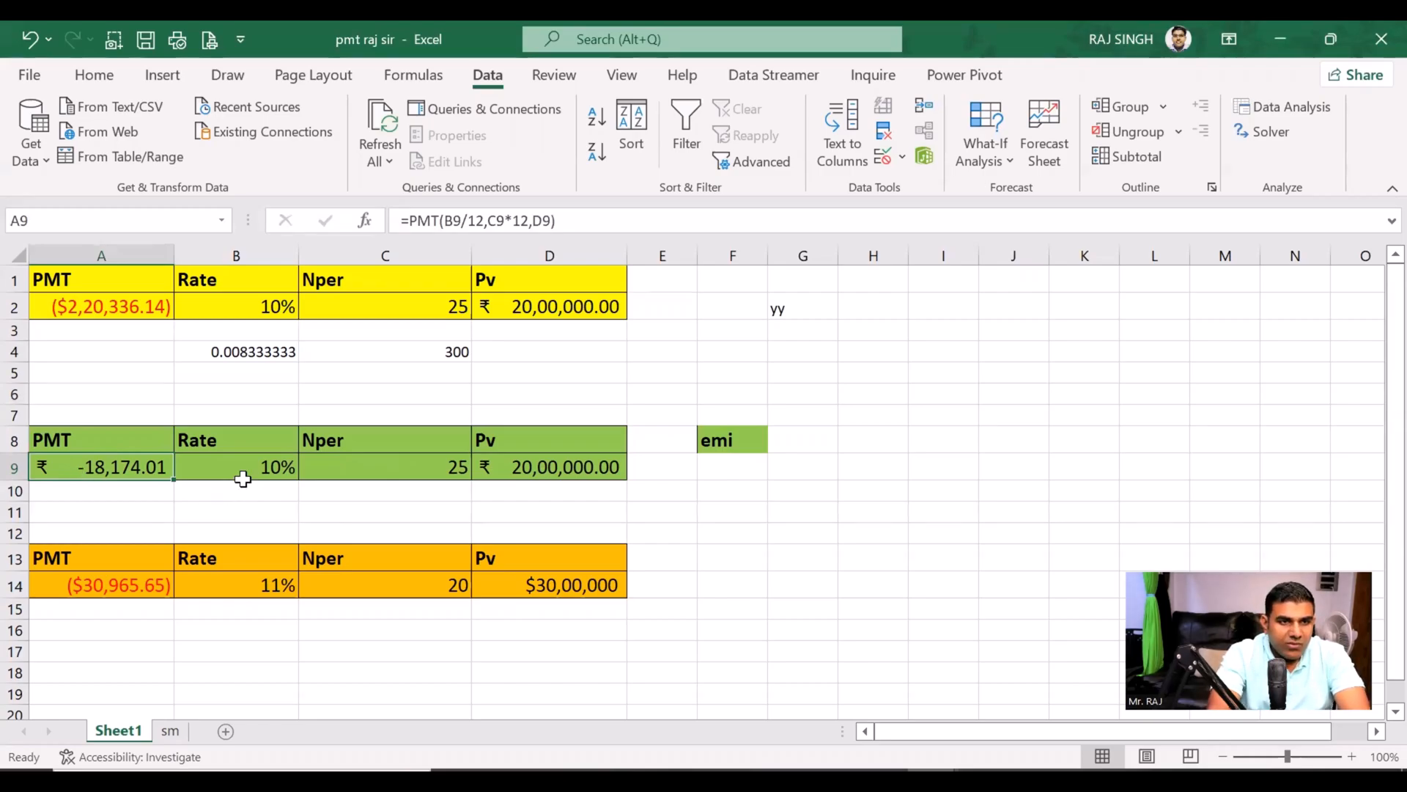
# Step: Create a What-If scenario named "sba" in Scenario Manager with B9:D9 as the changing cells
pyautogui.moveTo(227, 465); pyautogui.dragTo(559, 458)
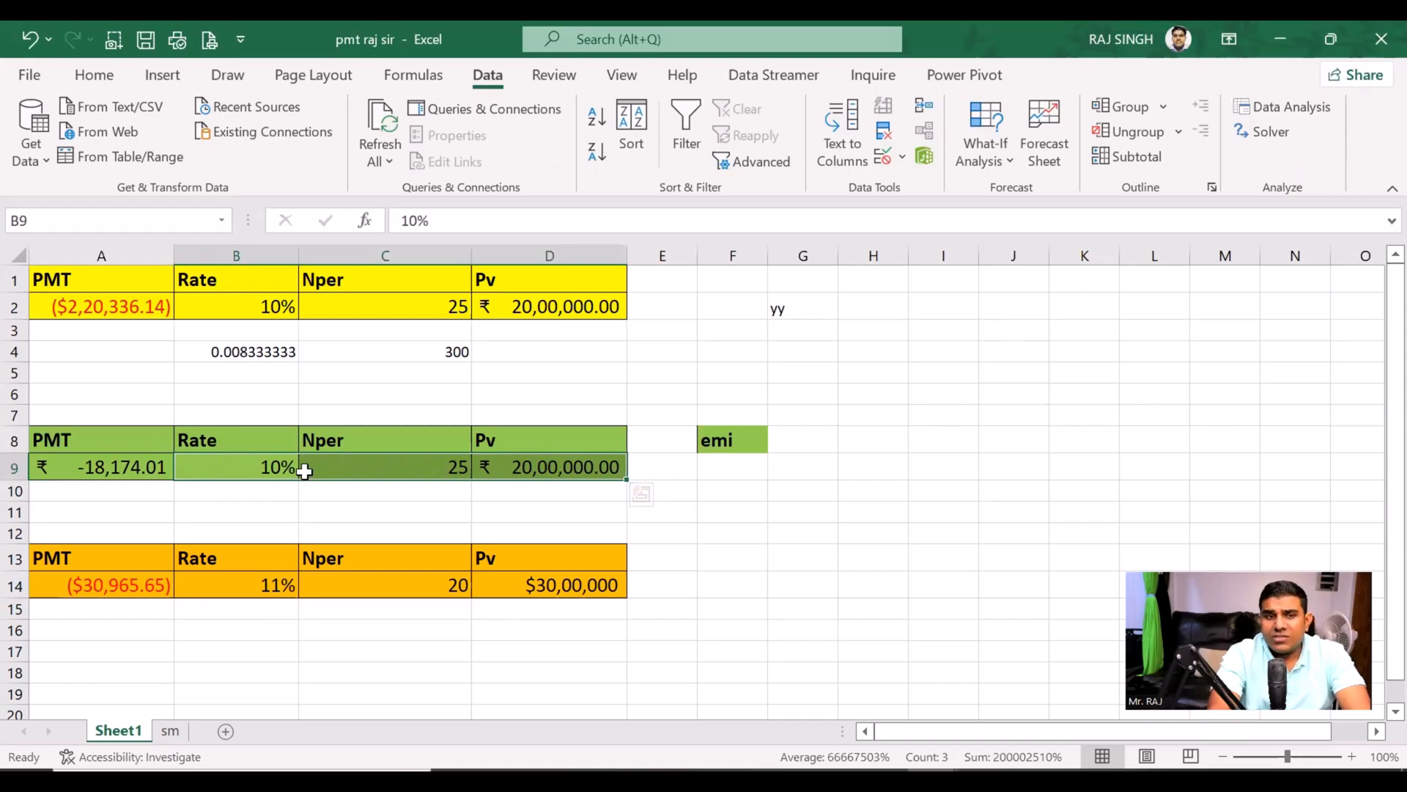
pyautogui.click(991, 143)
pyautogui.click(1014, 194)
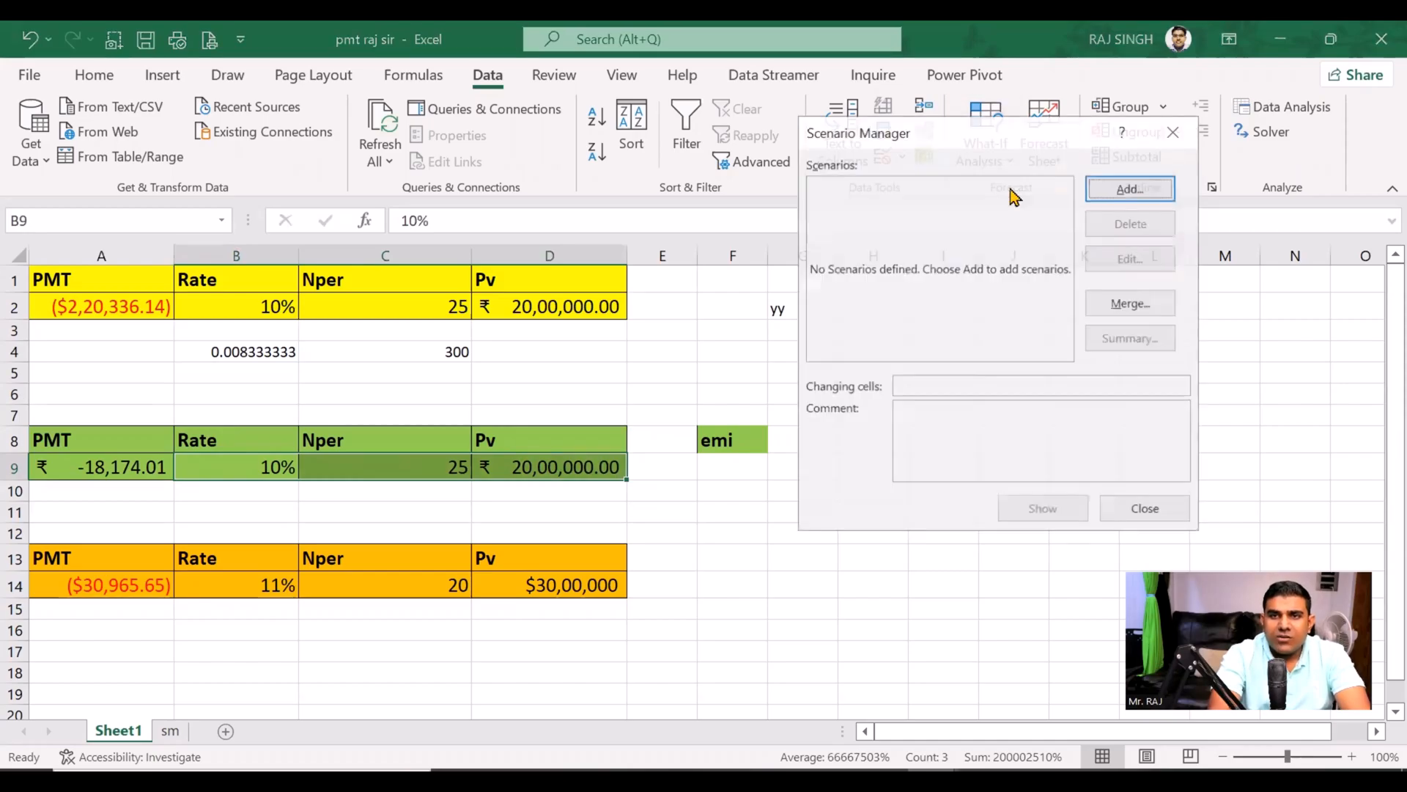
pyautogui.press('Return')
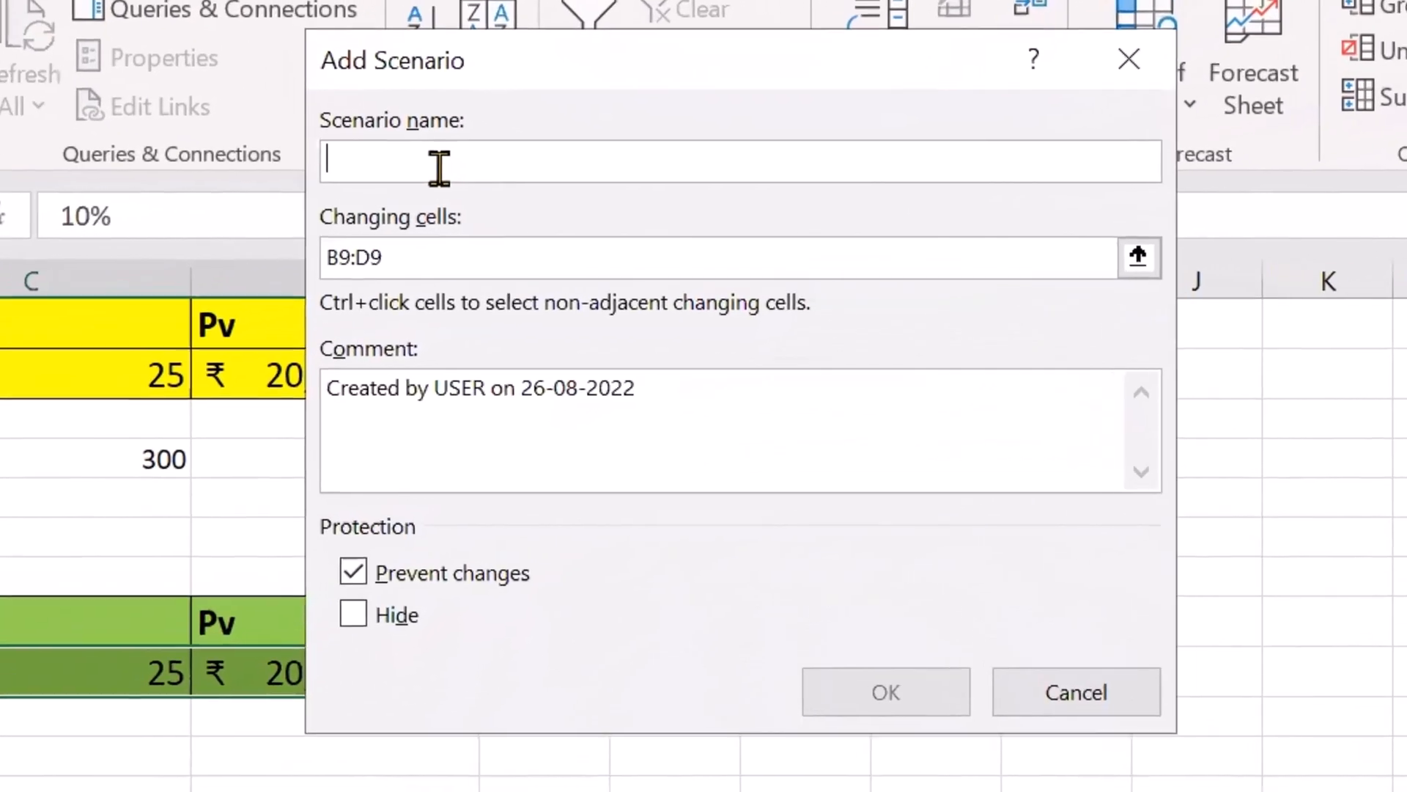
pyautogui.write('sba')
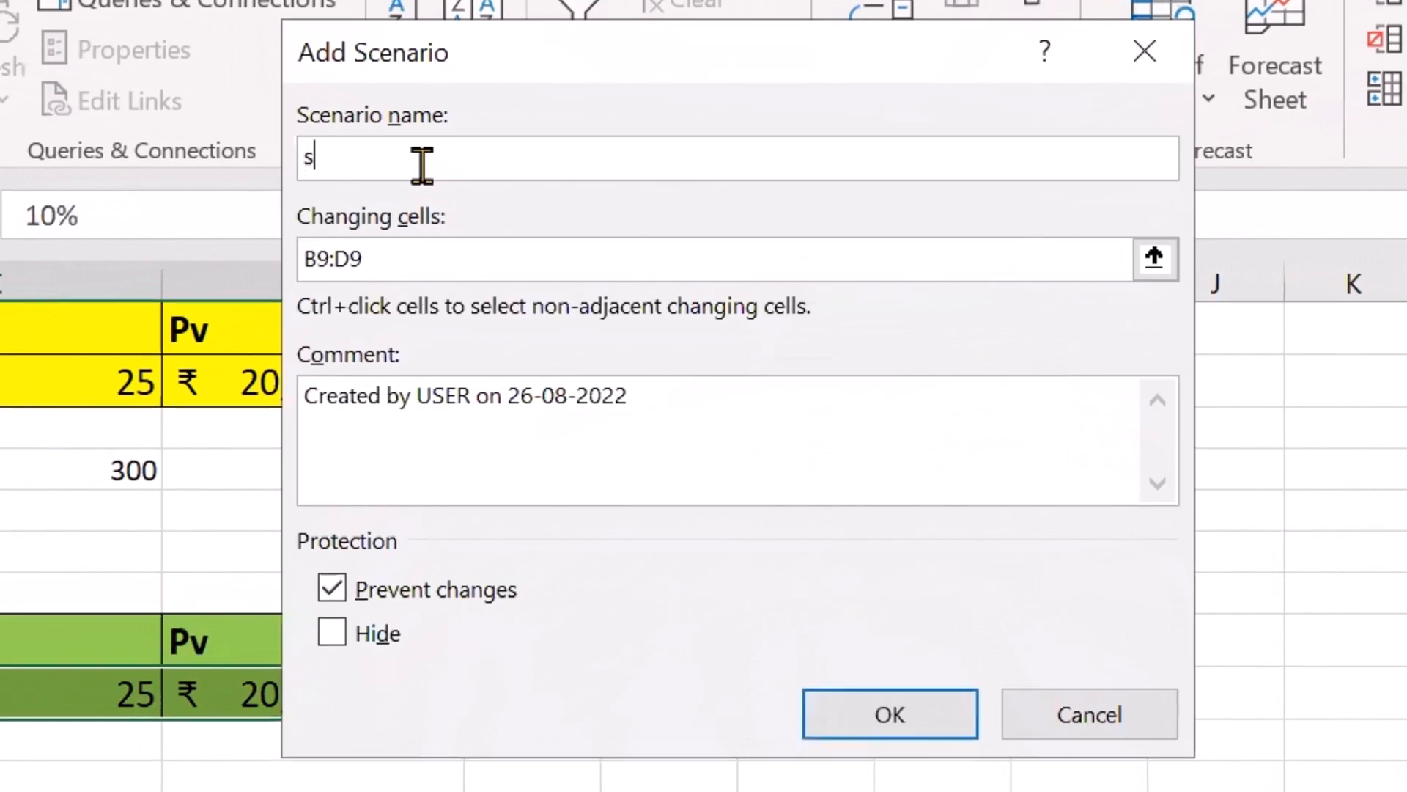
pyautogui.click(891, 718)
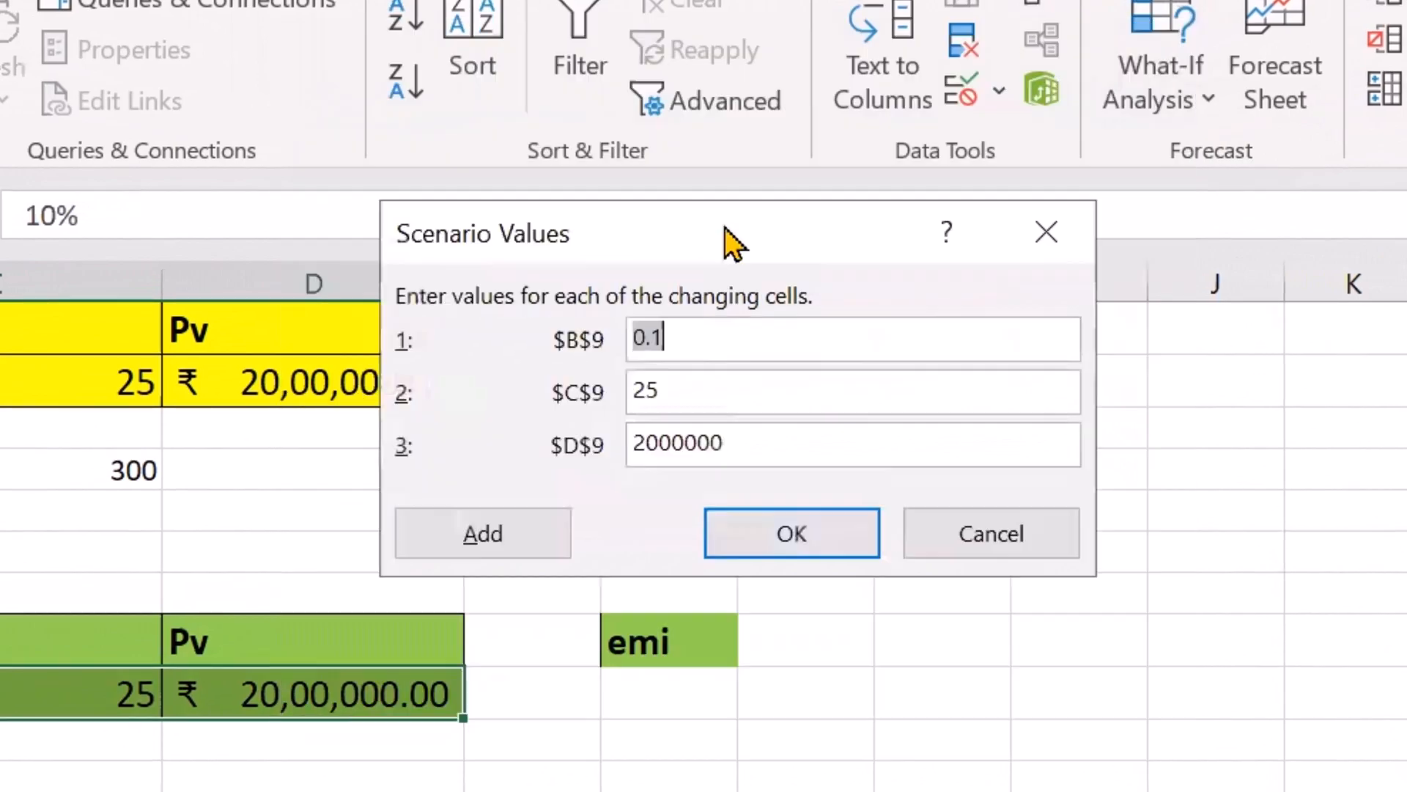
# Step: Set the scenario's C9 value to 20, keeping B9 at 0.1 and D9 at 2000000, and add it
pyautogui.moveTo(724, 227); pyautogui.dragTo(472, 130)
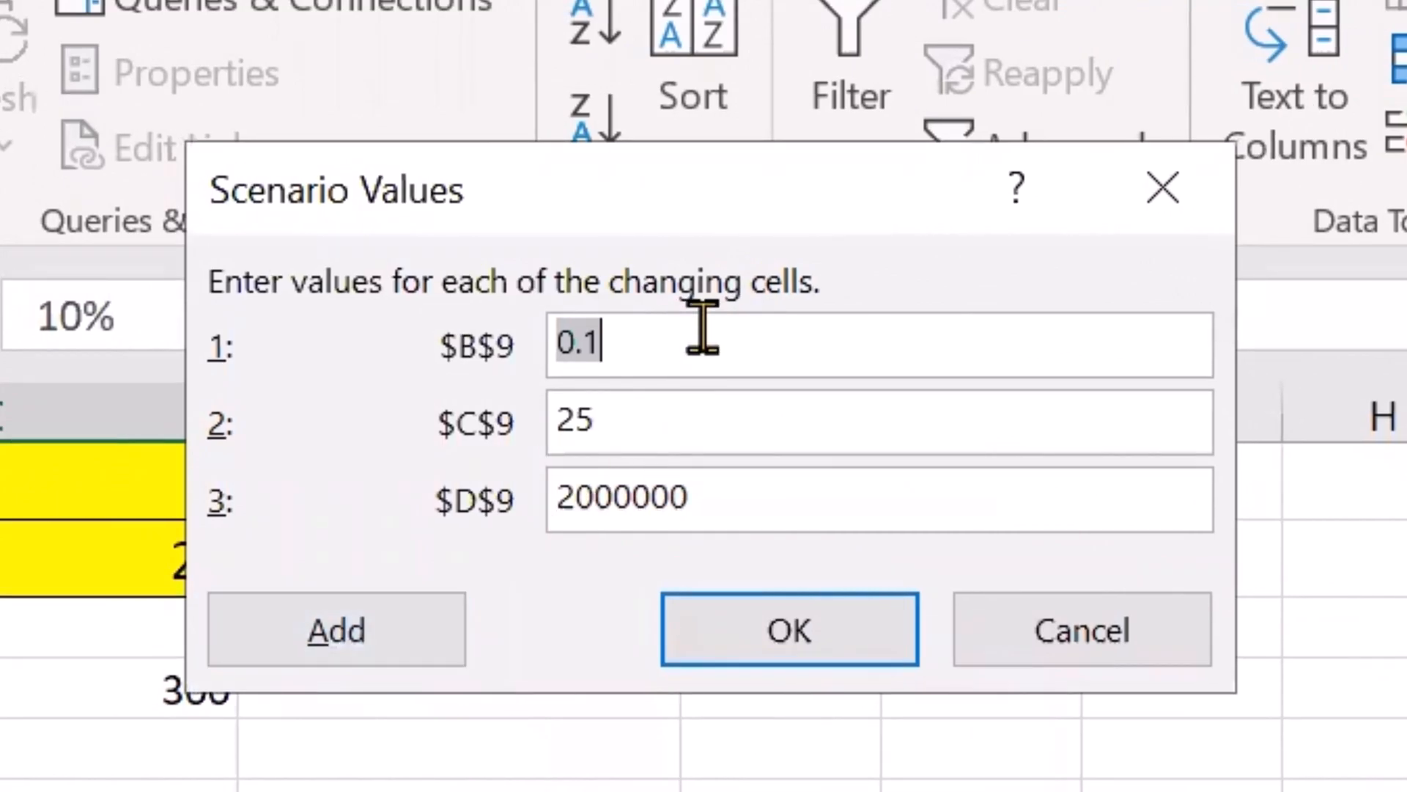
pyautogui.click(697, 419)
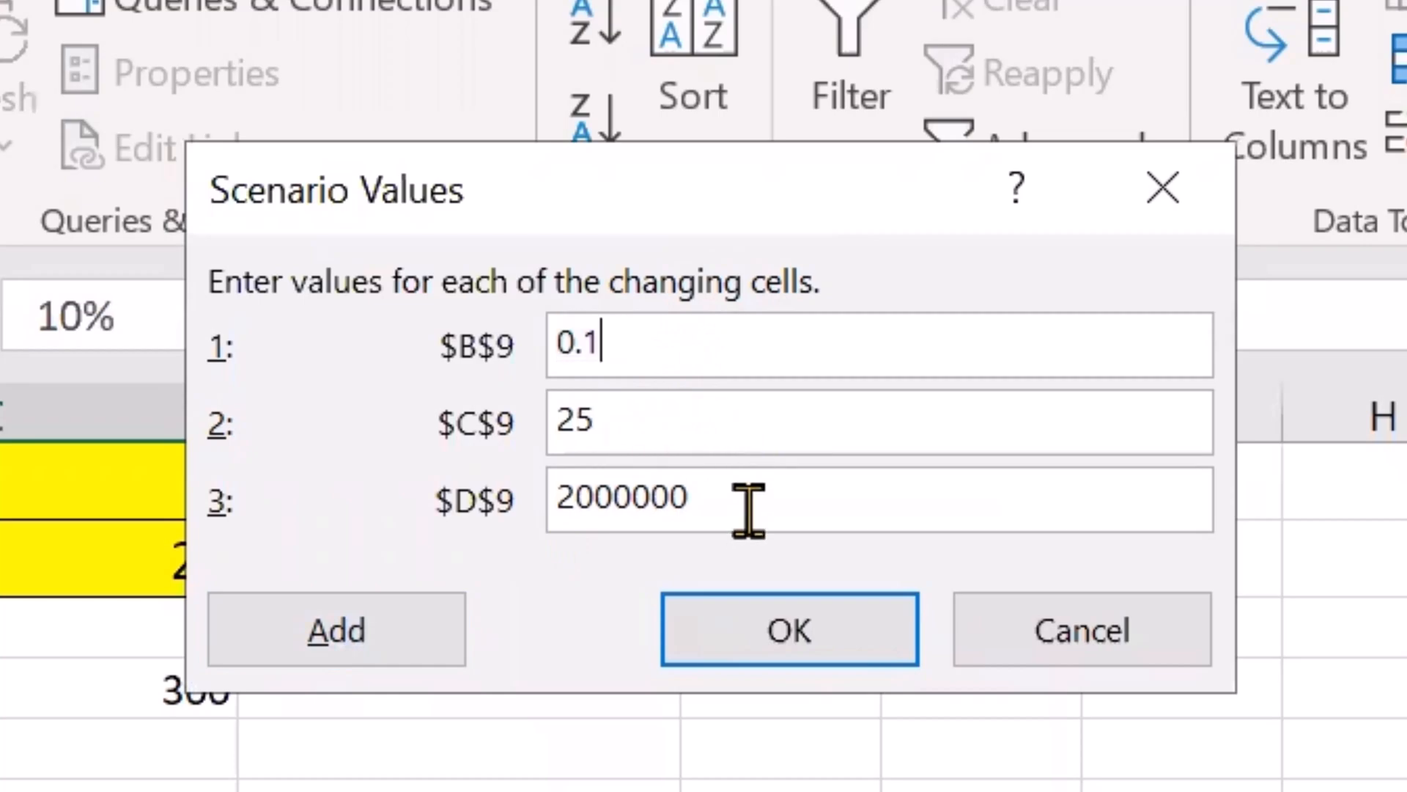
pyautogui.click(744, 431)
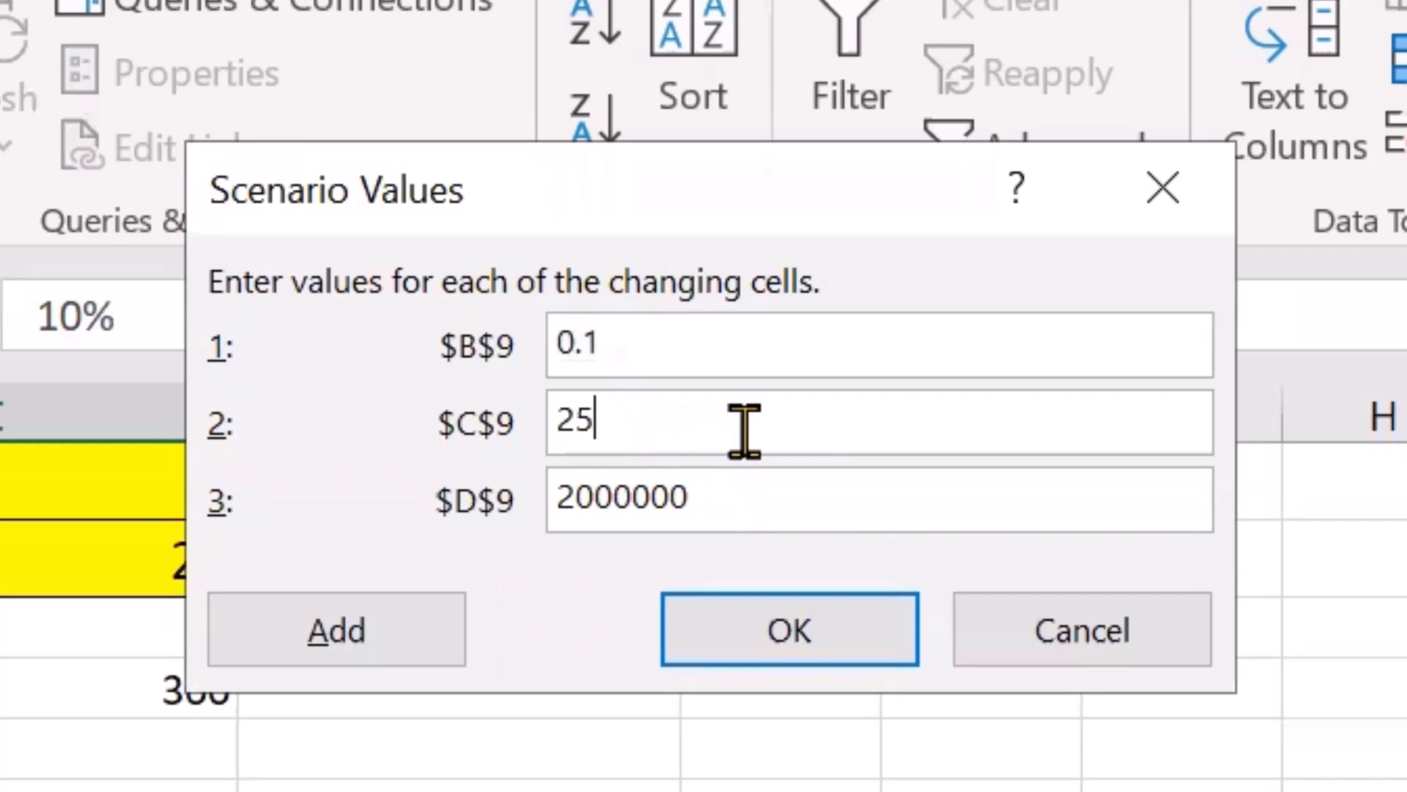
pyautogui.press('BackSpace')
pyautogui.write('0')
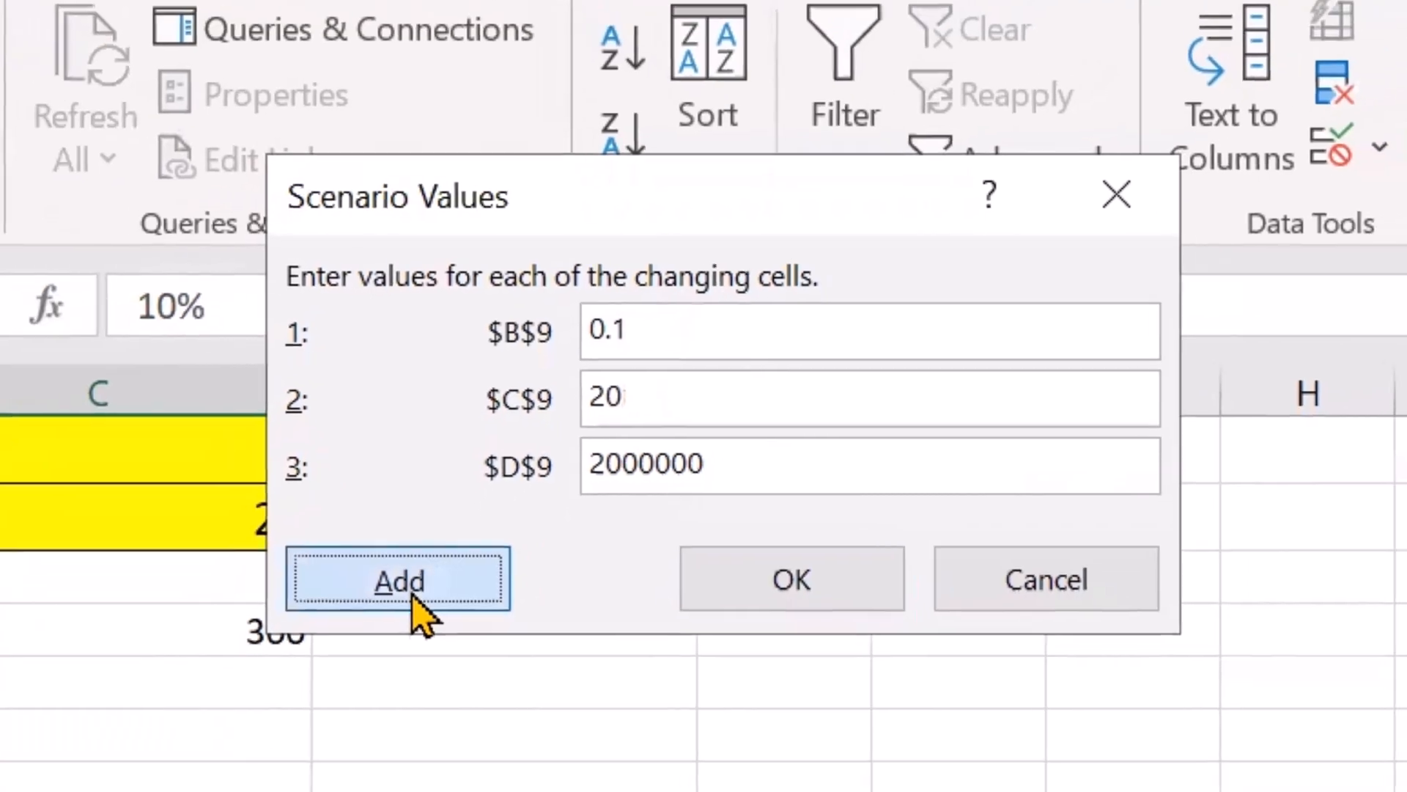
pyautogui.click(353, 649)
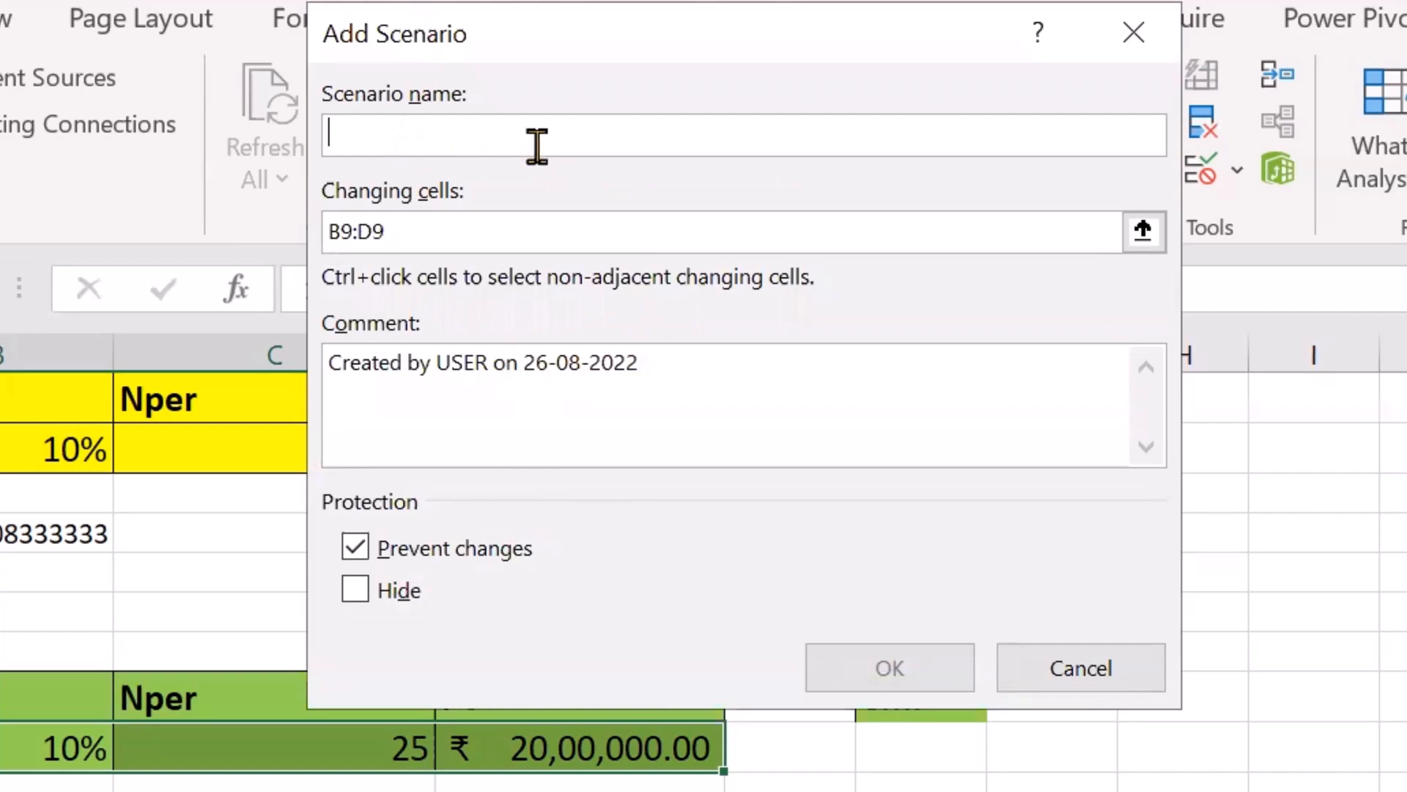
# Step: Add a scenario named "hdfc" for B9:D9 with C9 set to 30 and D9 set to 2500000
pyautogui.write('hdfc')
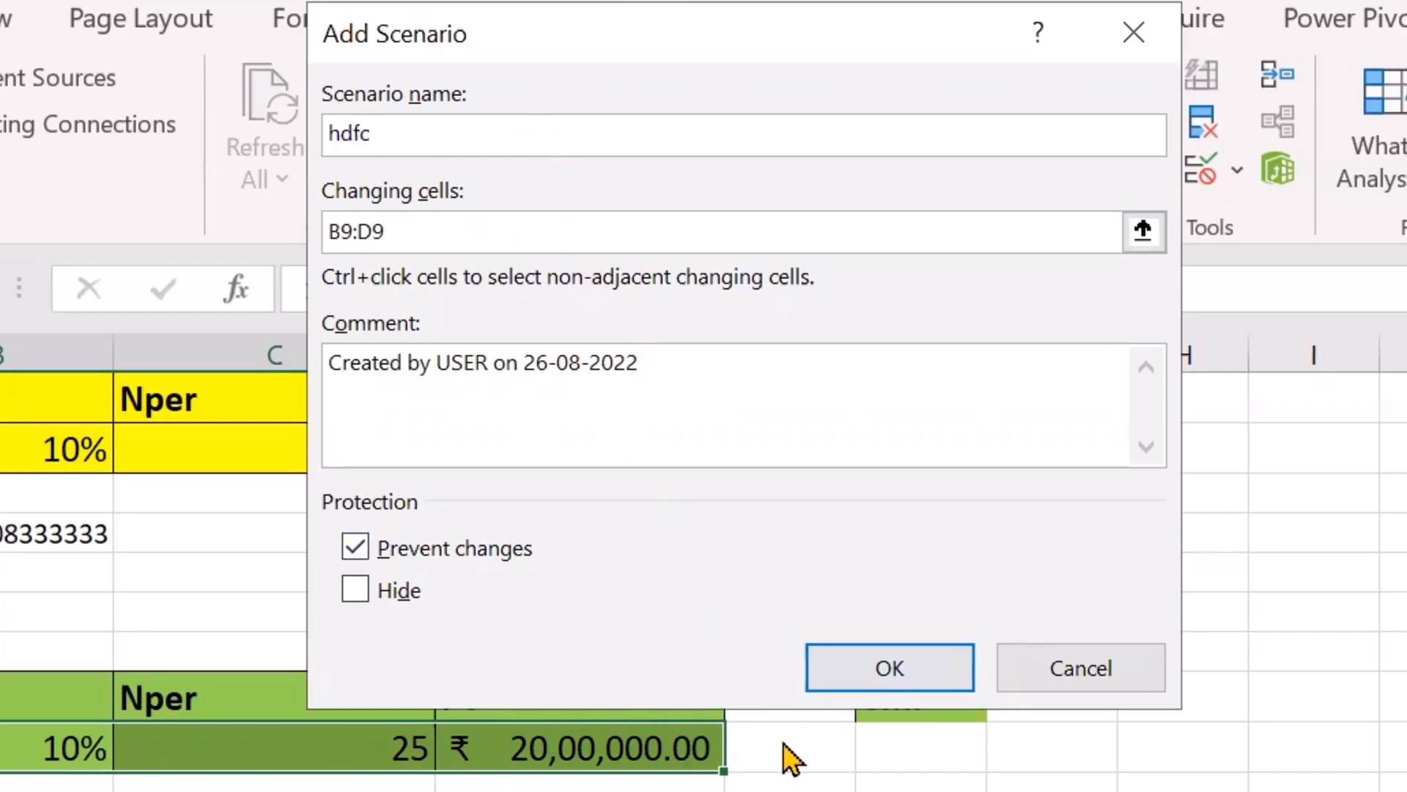
pyautogui.click(895, 665)
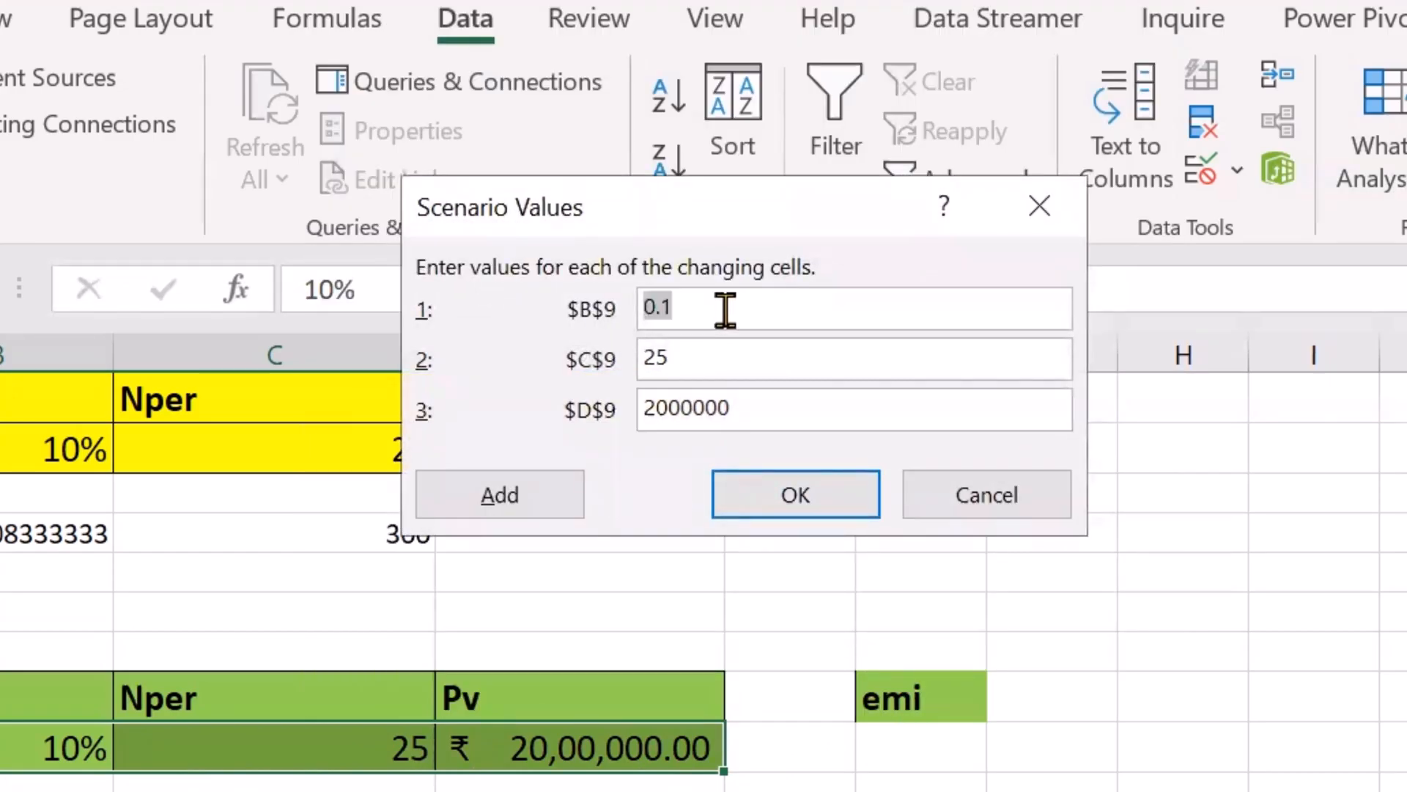
pyautogui.click(720, 359)
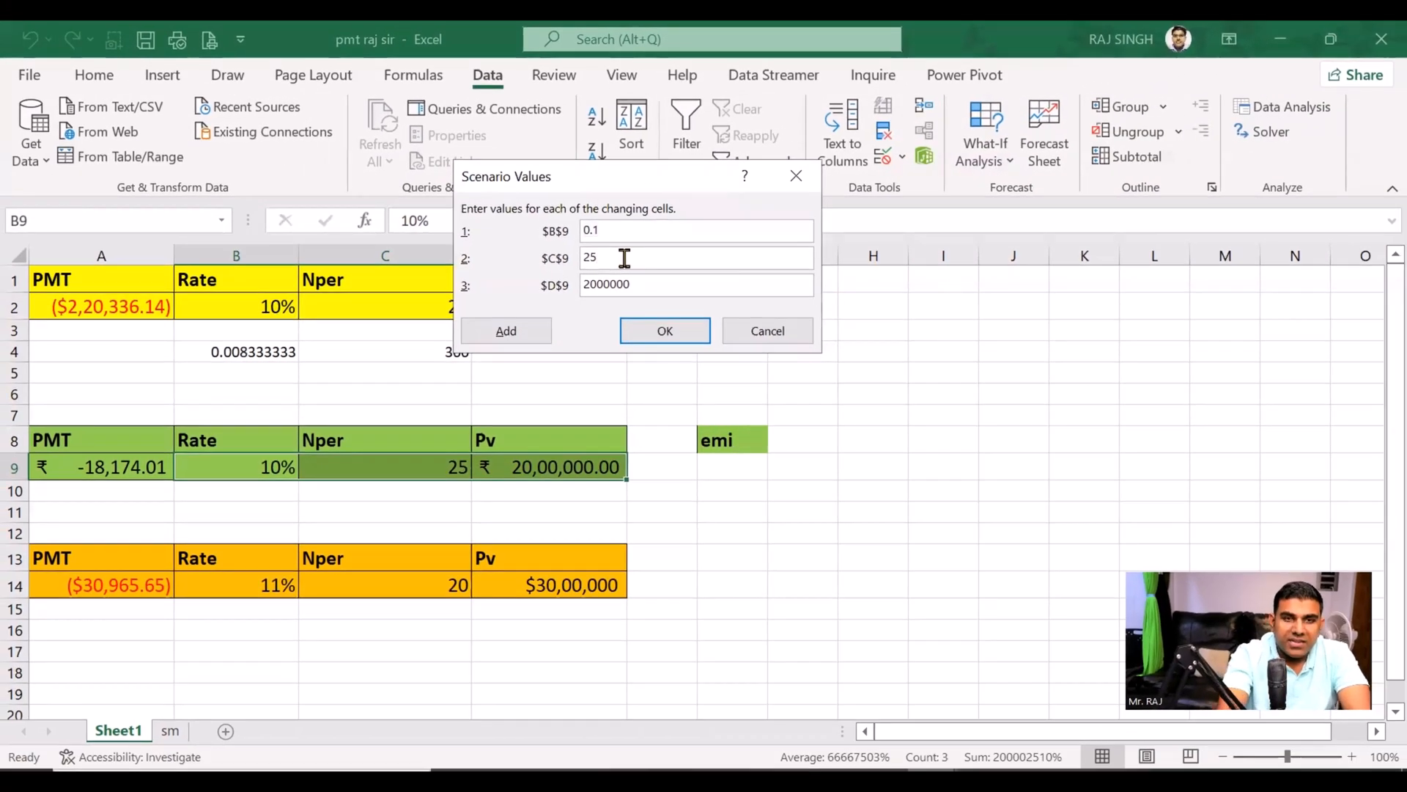
pyautogui.press('BackSpace')
pyautogui.press('BackSpace')
pyautogui.write('30')
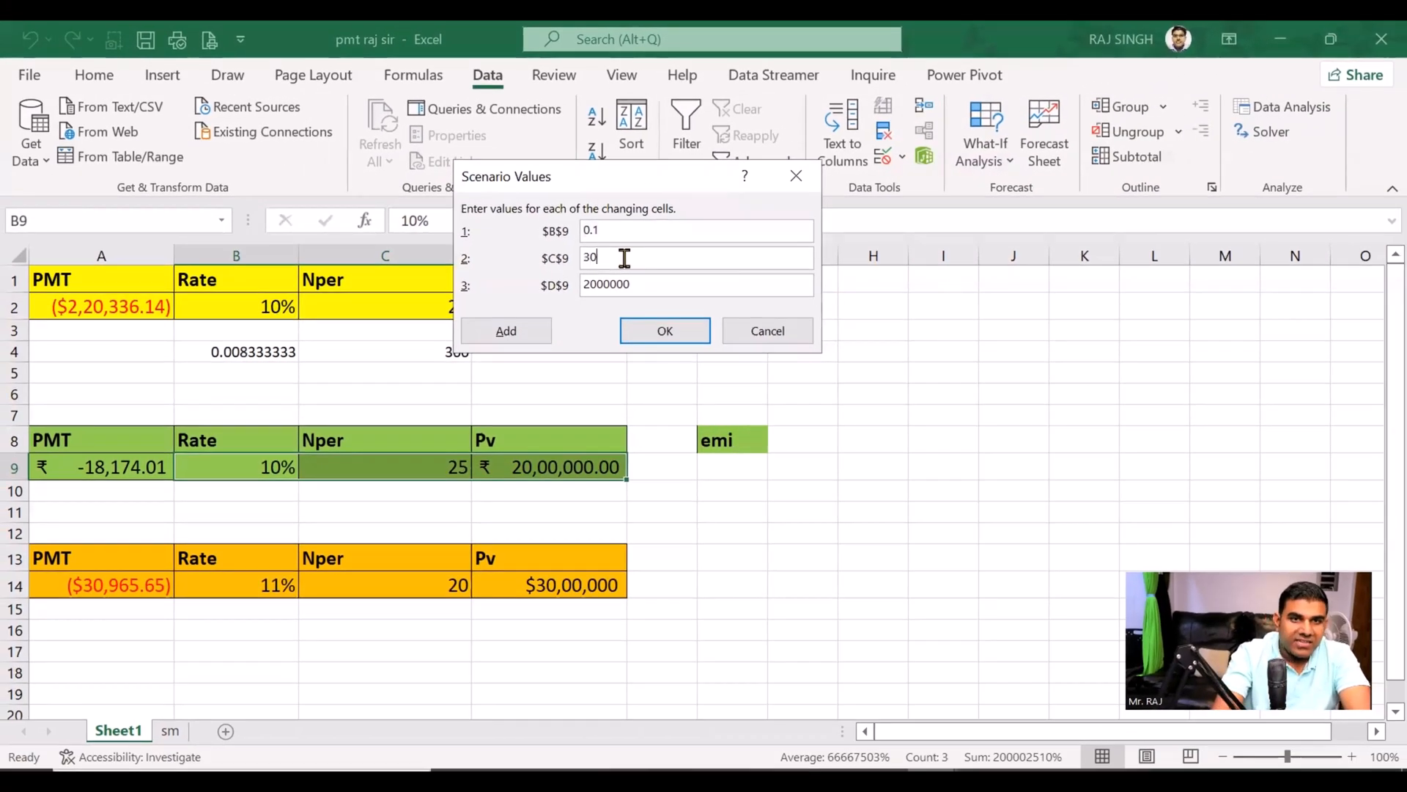
pyautogui.click(598, 286)
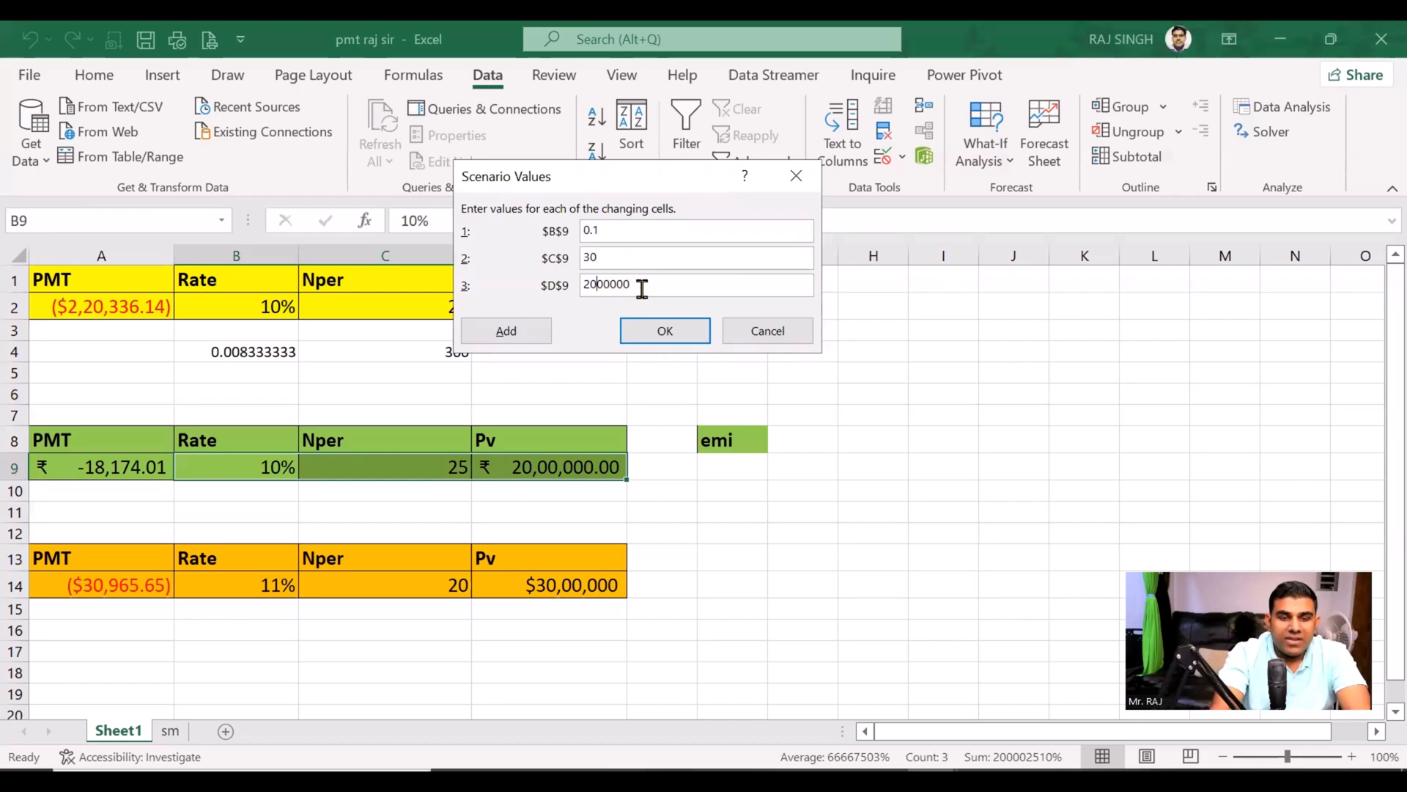
pyautogui.press('BackSpace')
pyautogui.write('5')
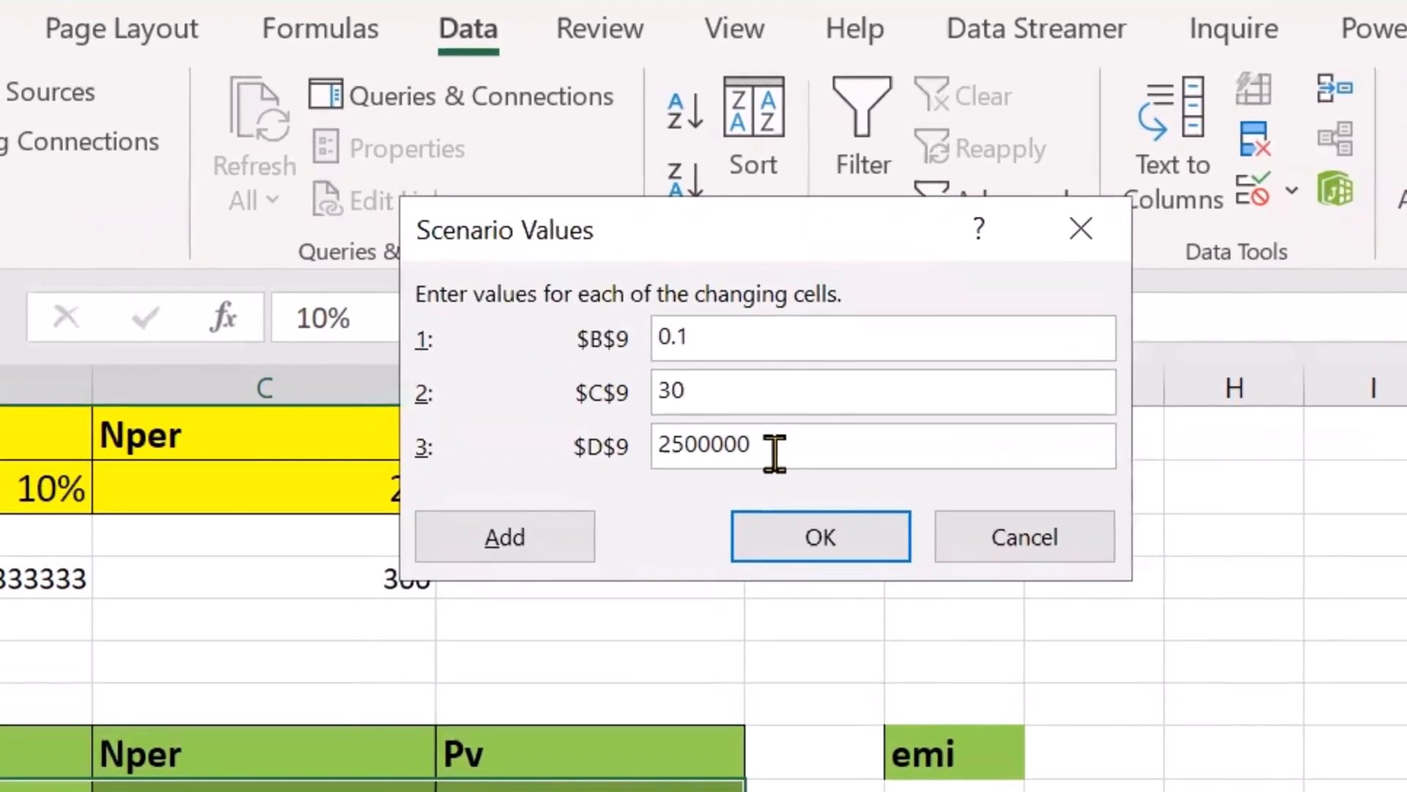
pyautogui.click(539, 555)
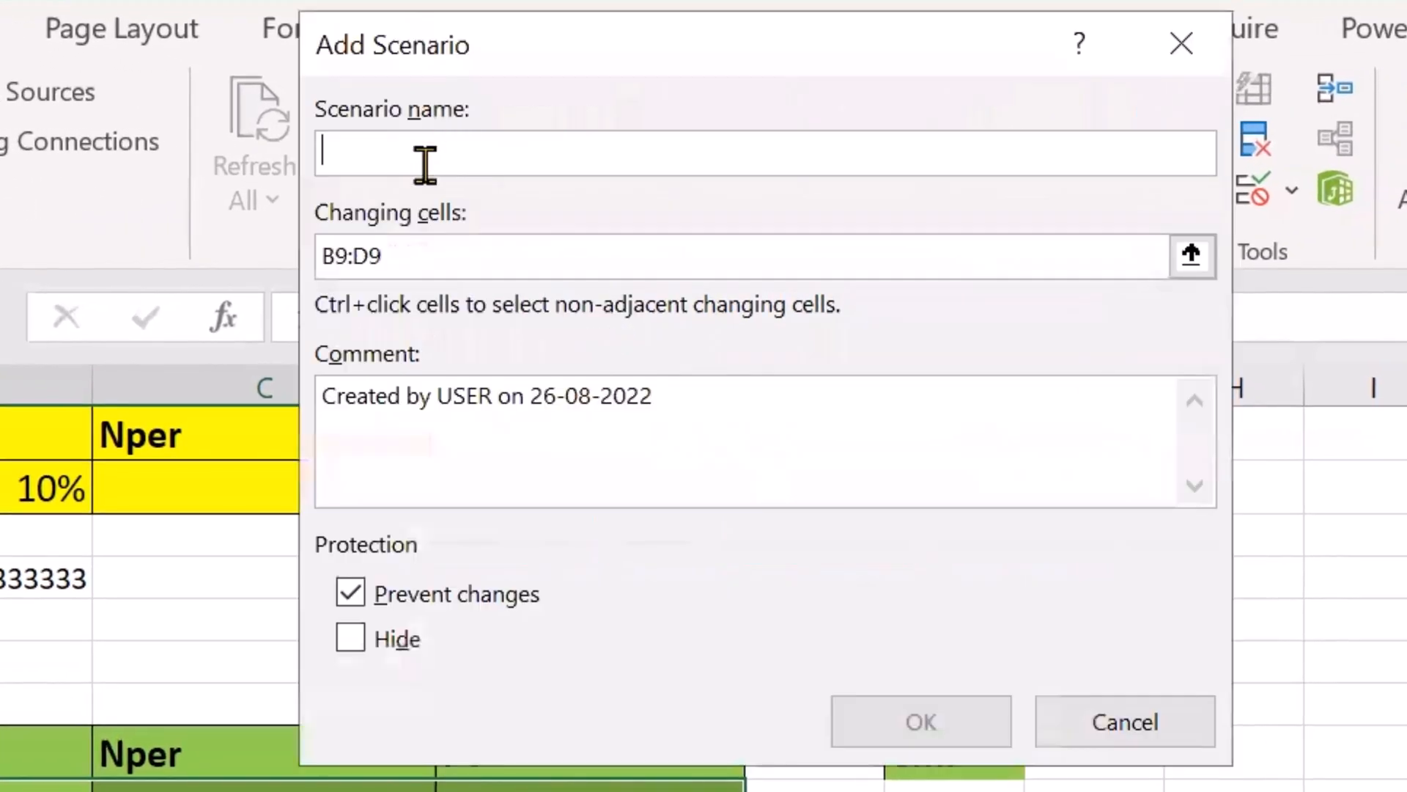
# Step: Add a third bank scenario for B9:D9 with the B9 rate set to 0.08
pyautogui.write('i')
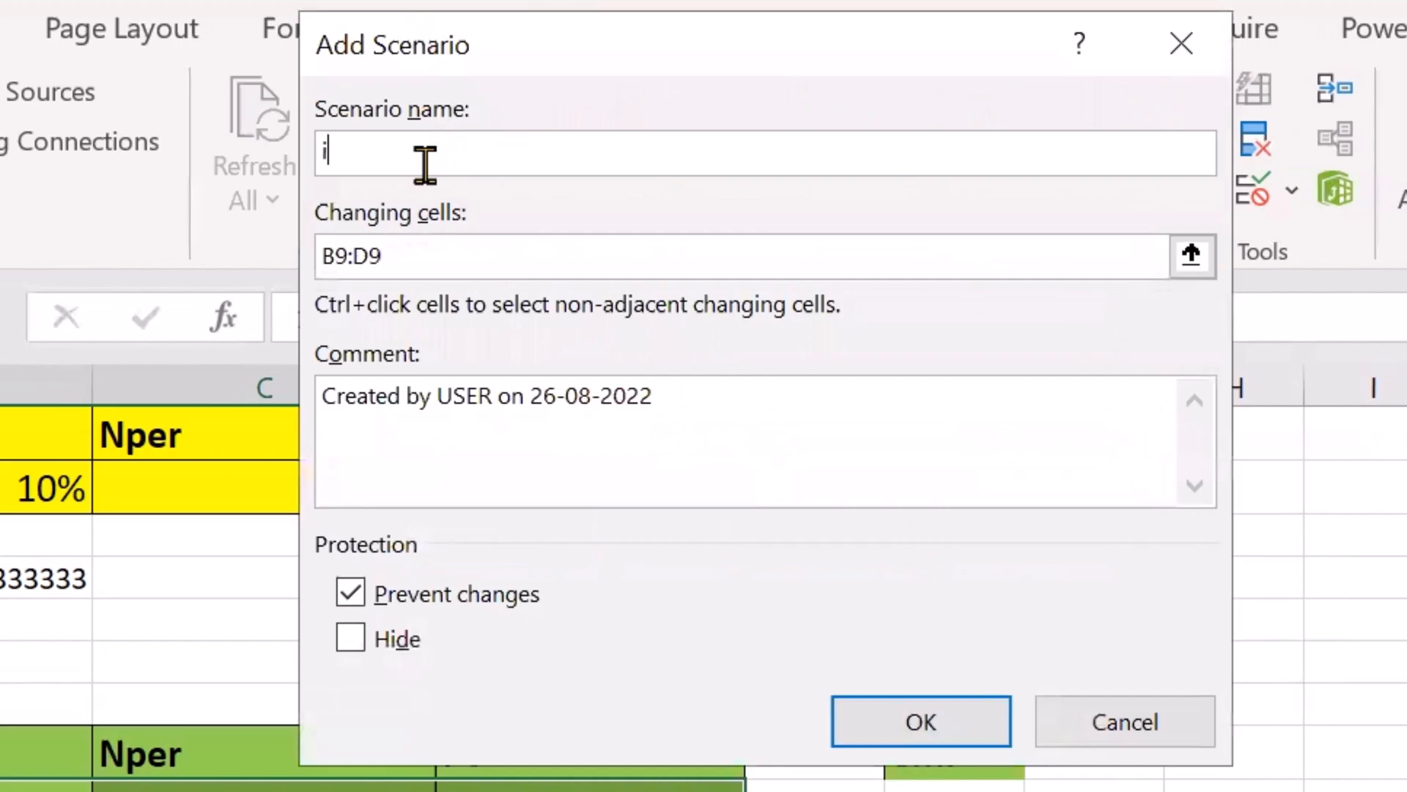
pyautogui.click(903, 718)
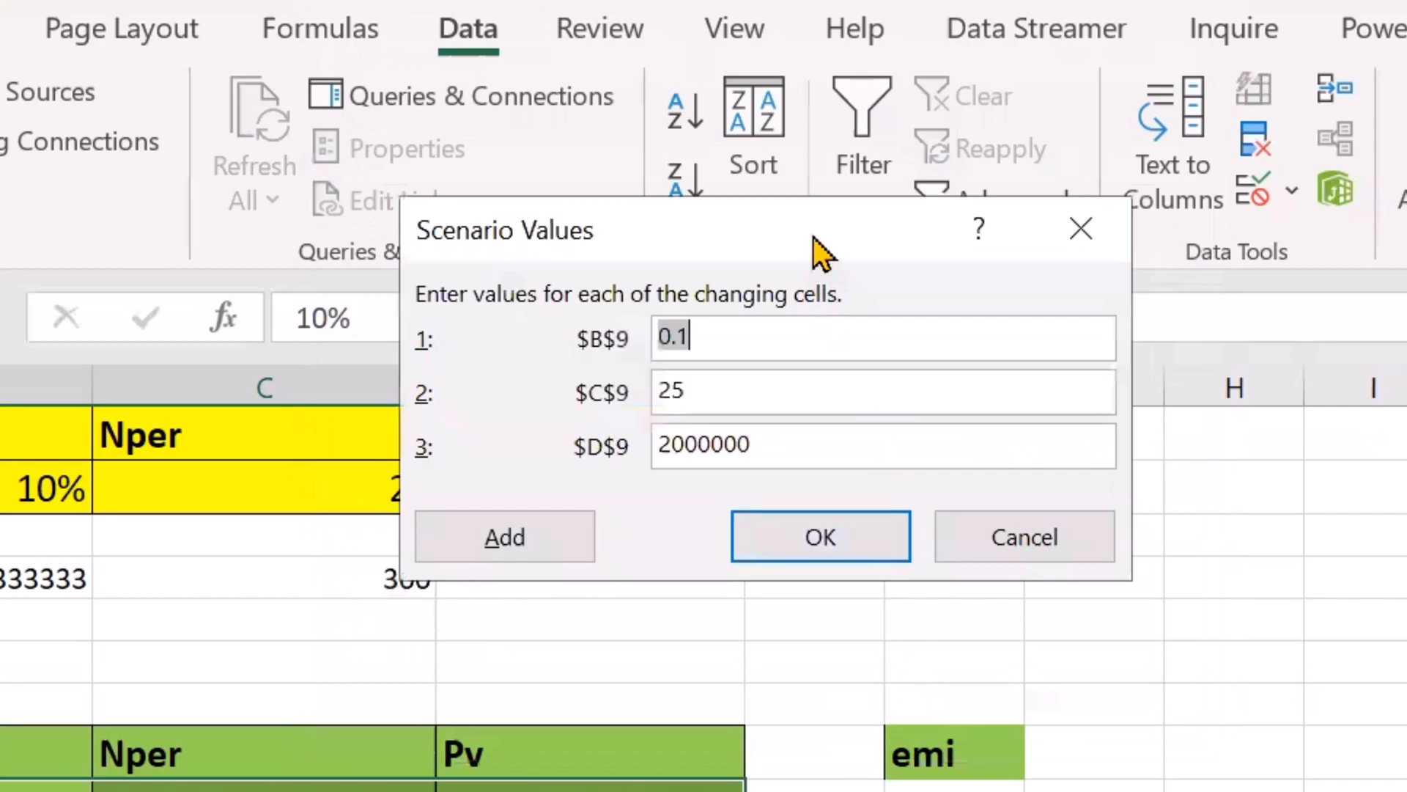
pyautogui.moveTo(812, 236); pyautogui.dragTo(1018, 323)
pyautogui.click(964, 427)
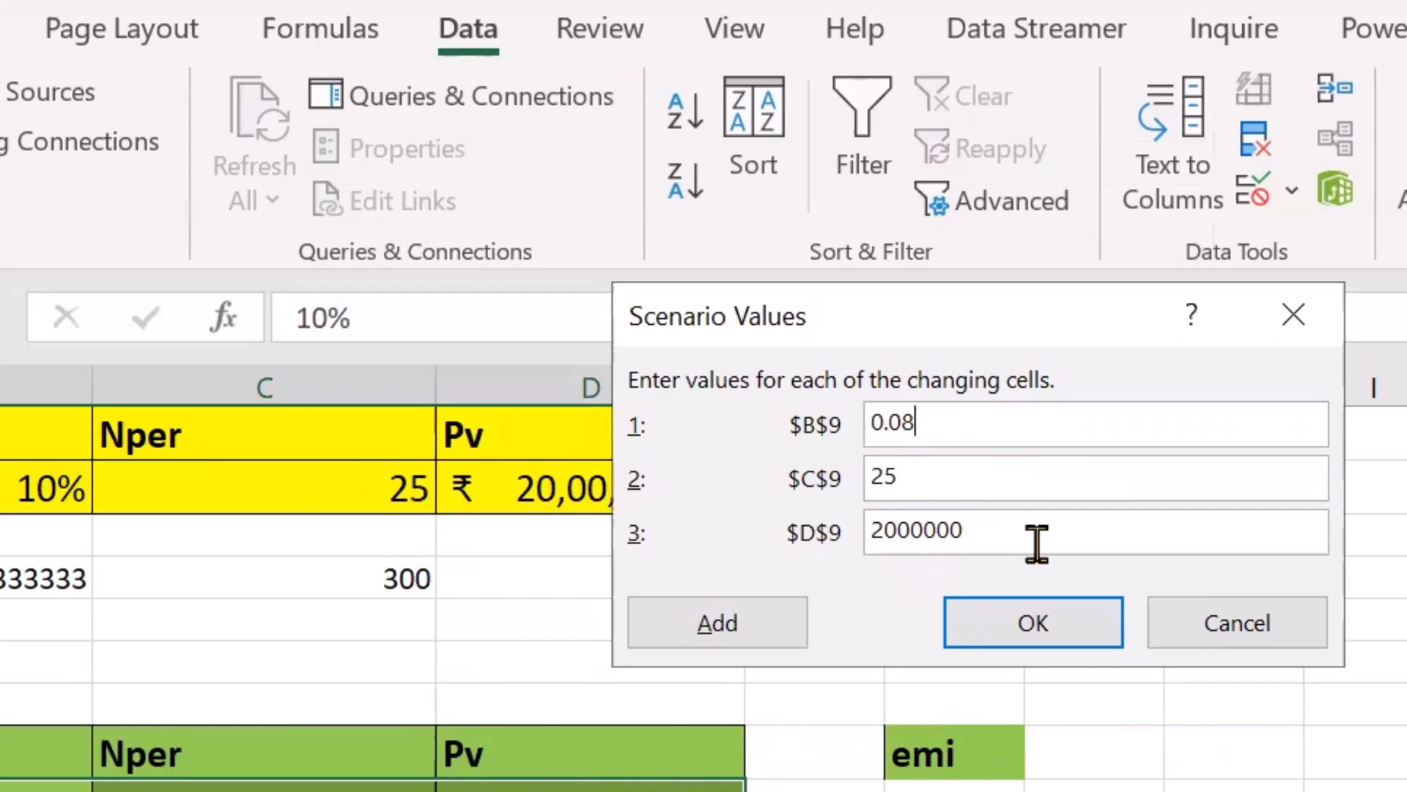
pyautogui.click(717, 623)
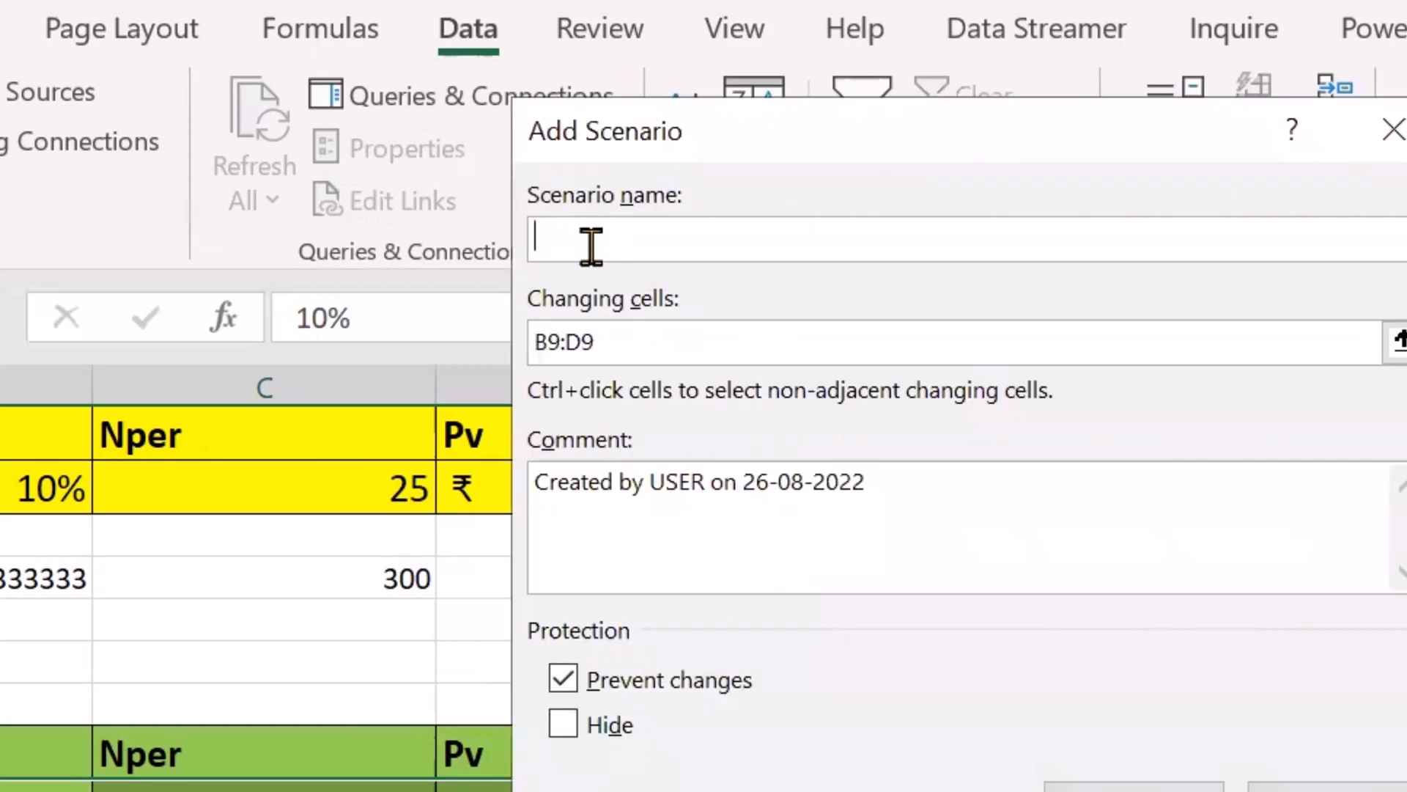
# Step: Add a scenario named "idfc" with B9 set to 0.09, C9 to 22 and D9 to 4000000
pyautogui.write('idfc')
pyautogui.click(1133, 787)
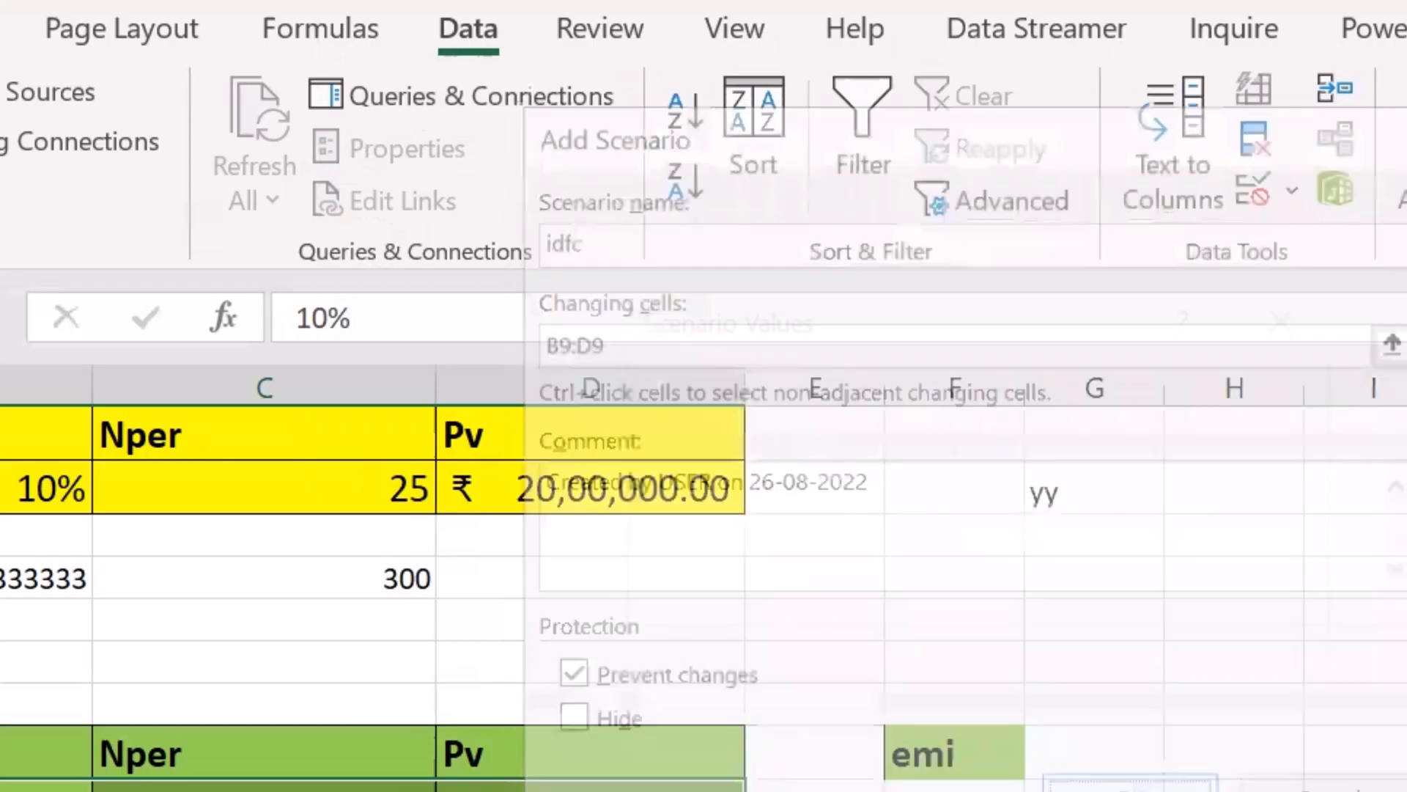
pyautogui.click(955, 429)
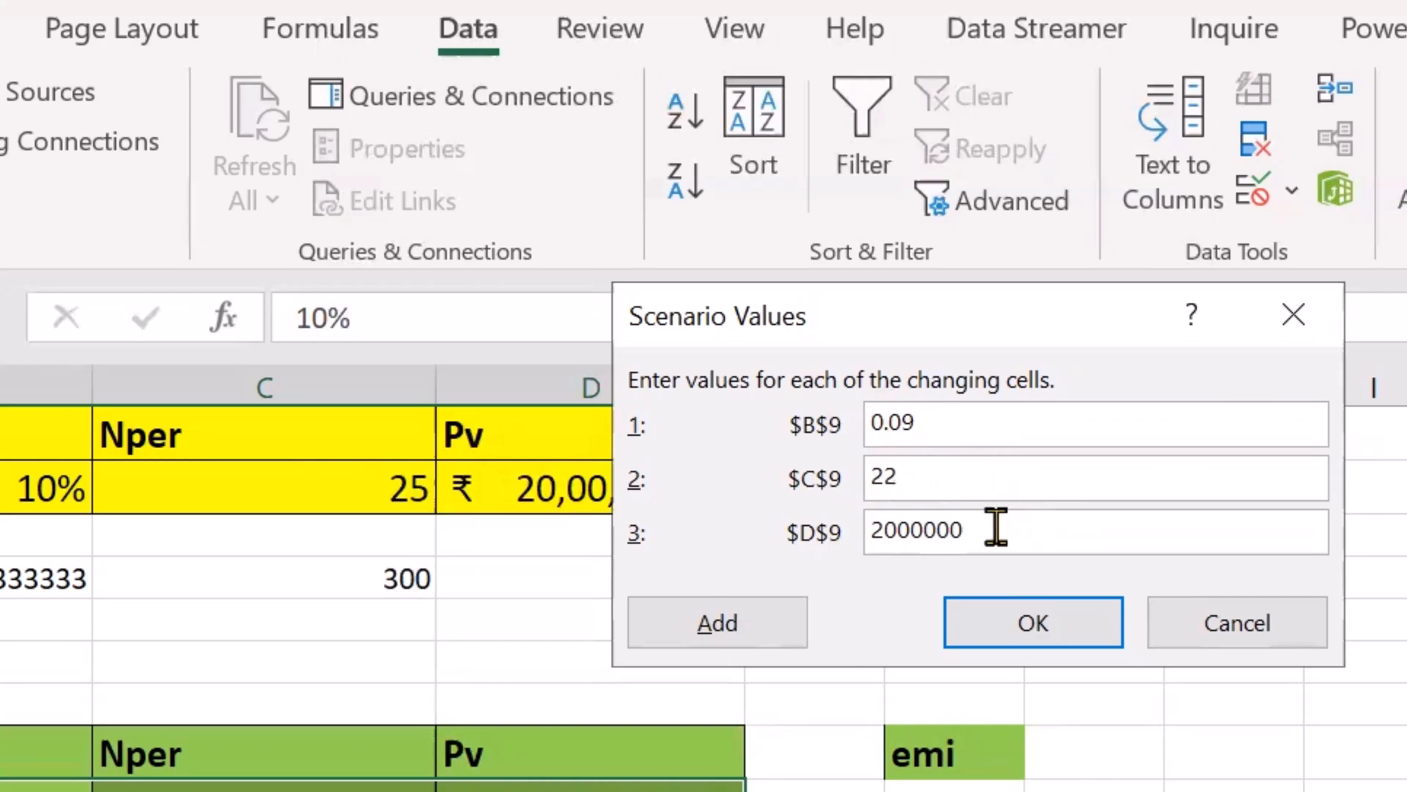
pyautogui.click(889, 532)
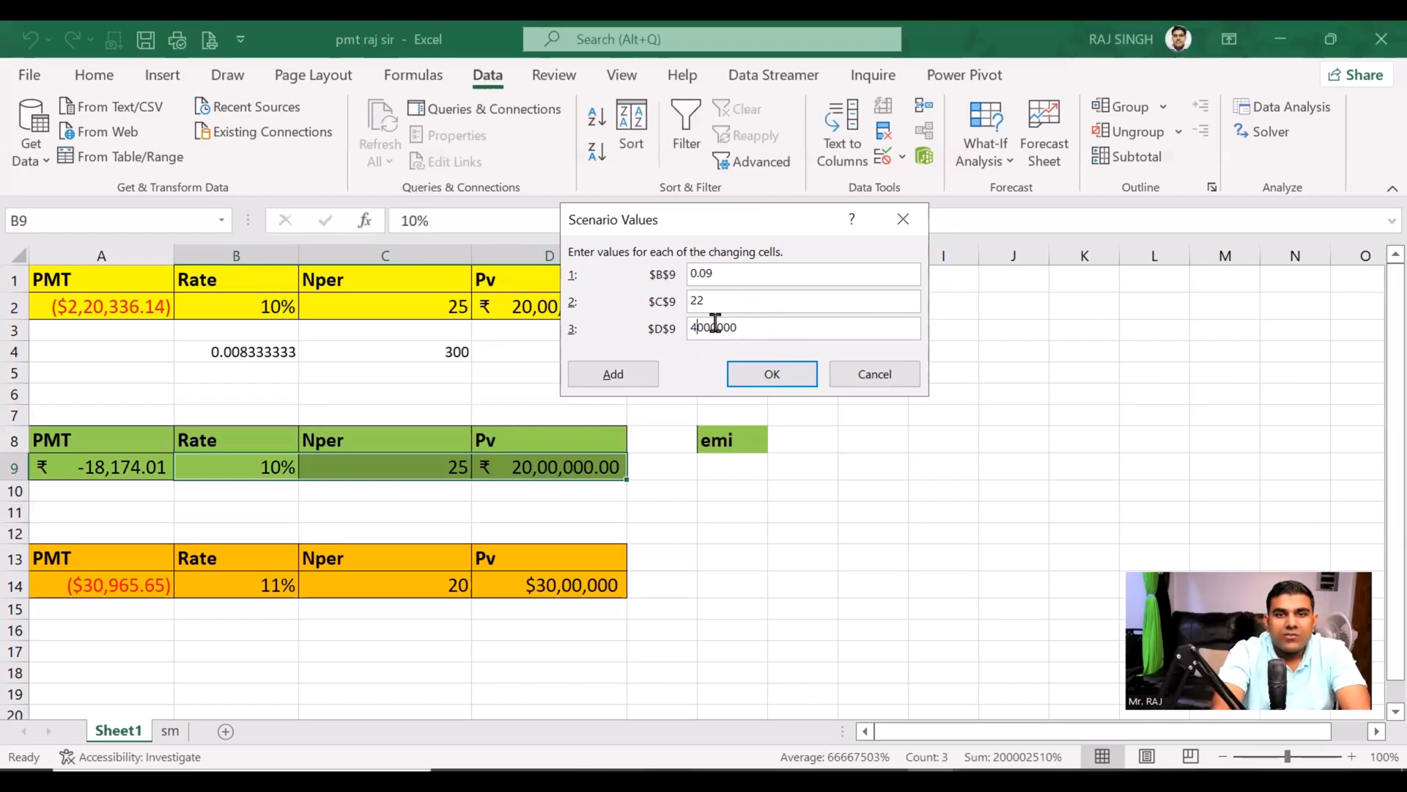
pyautogui.click(613, 374)
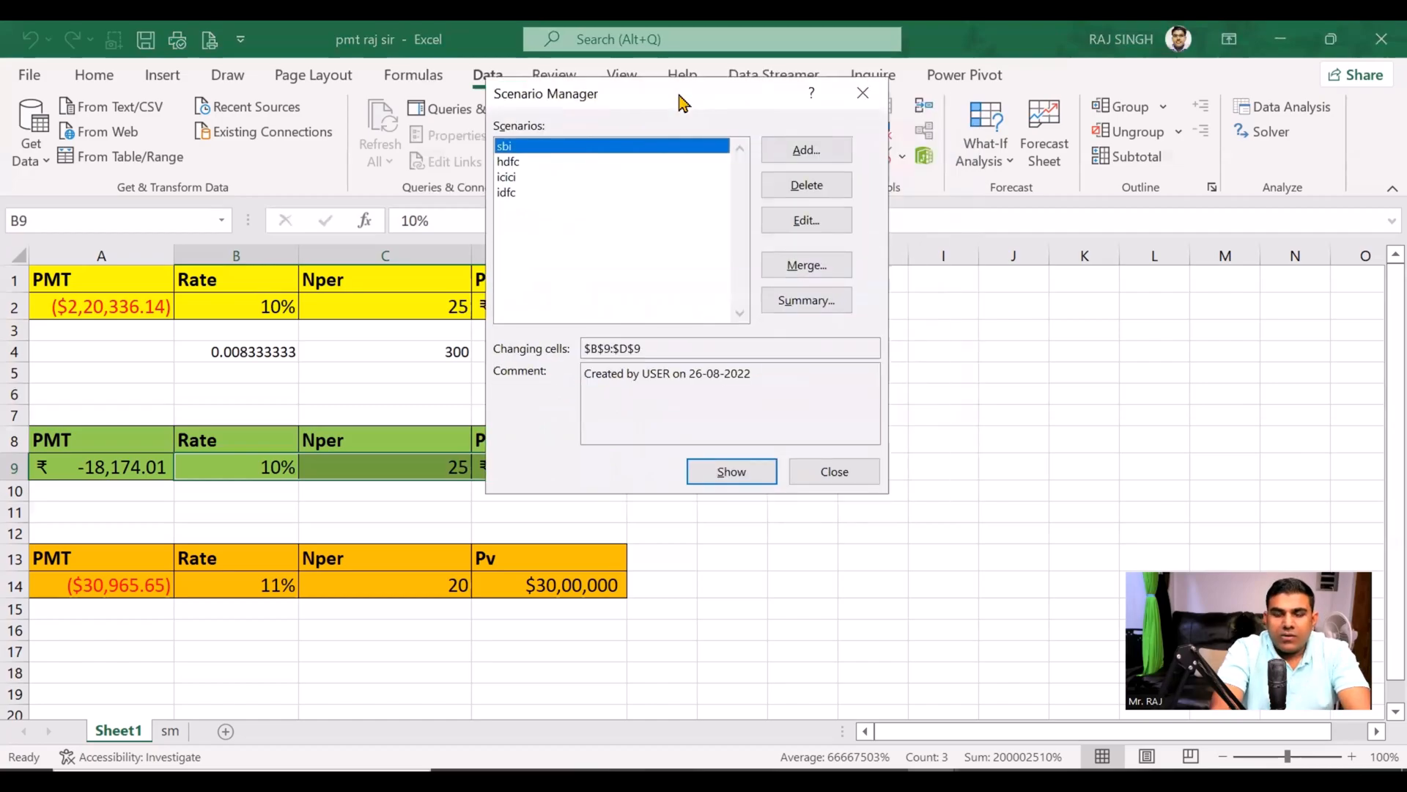
# Step: Show the sbi, hdfc, icici and idfc scenarios one after another in row 9 to compare their EMIs in A9
pyautogui.moveTo(677, 95); pyautogui.dragTo(833, 98)
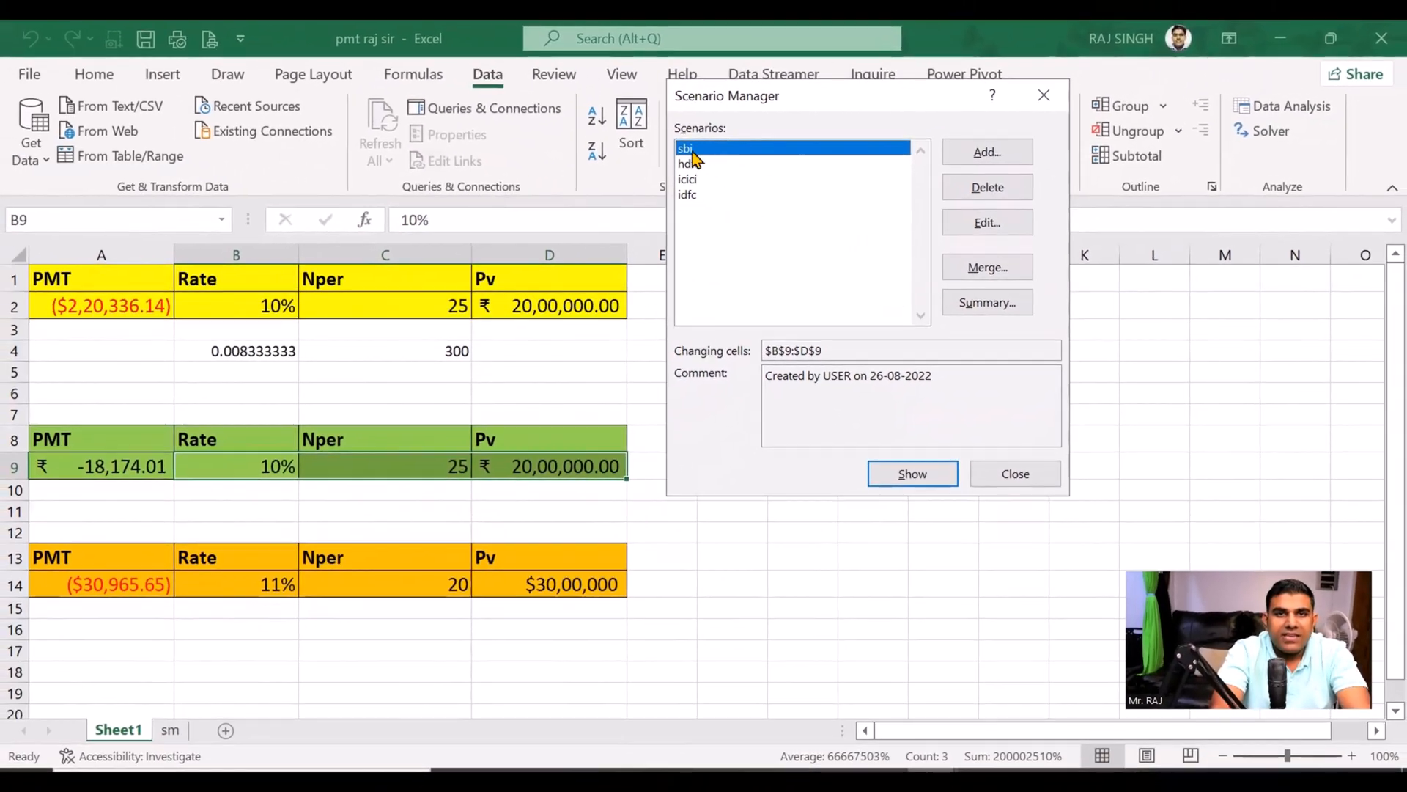
pyautogui.click(896, 480)
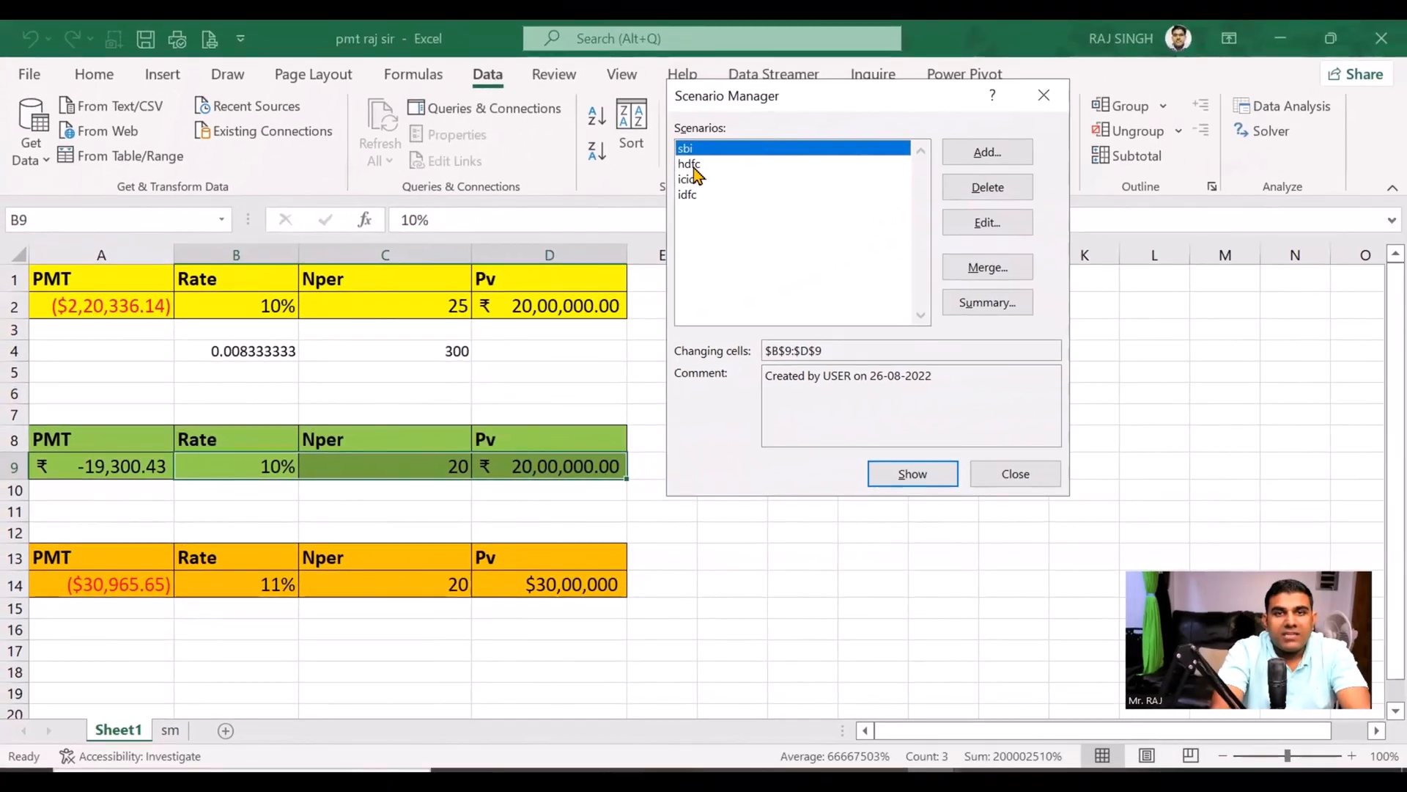
pyautogui.click(690, 164)
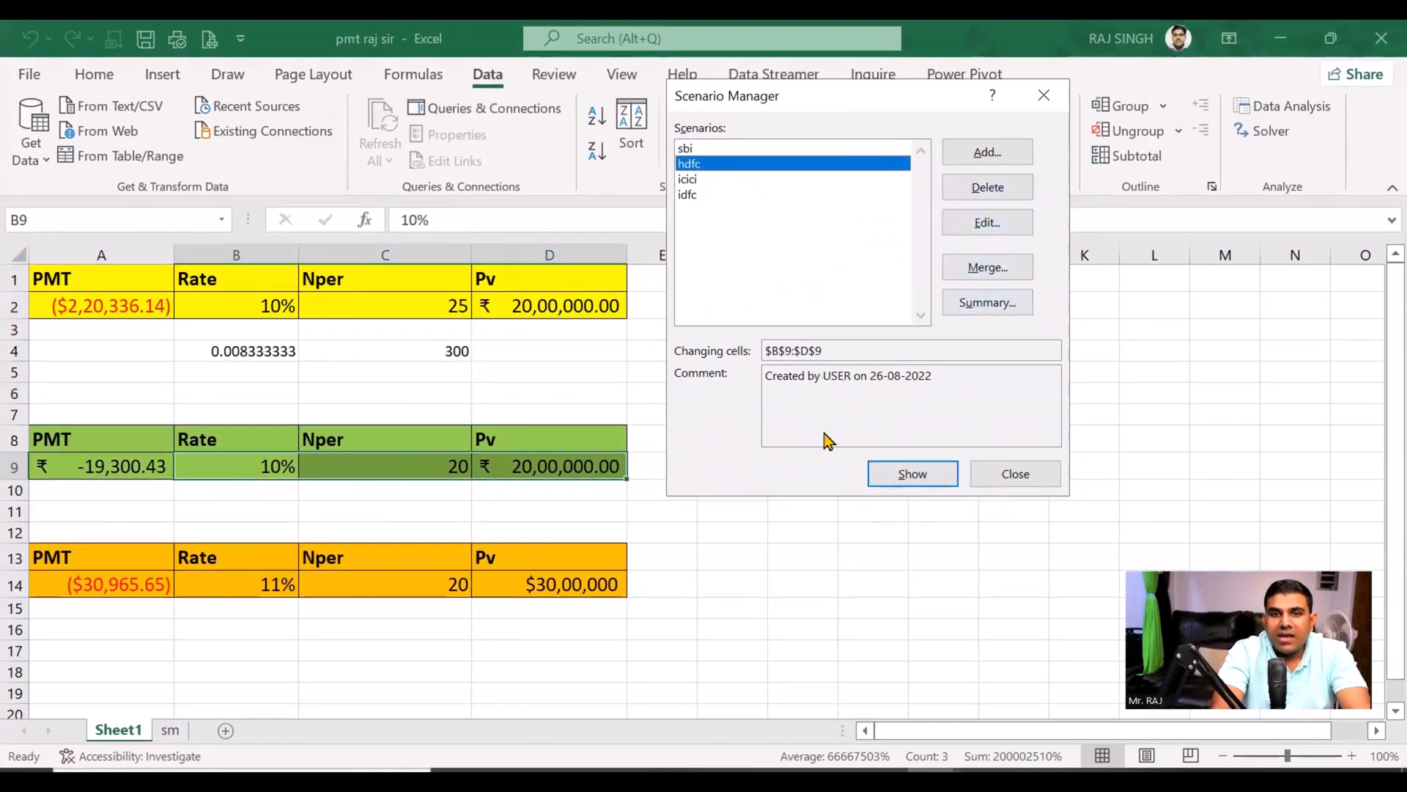
pyautogui.click(908, 475)
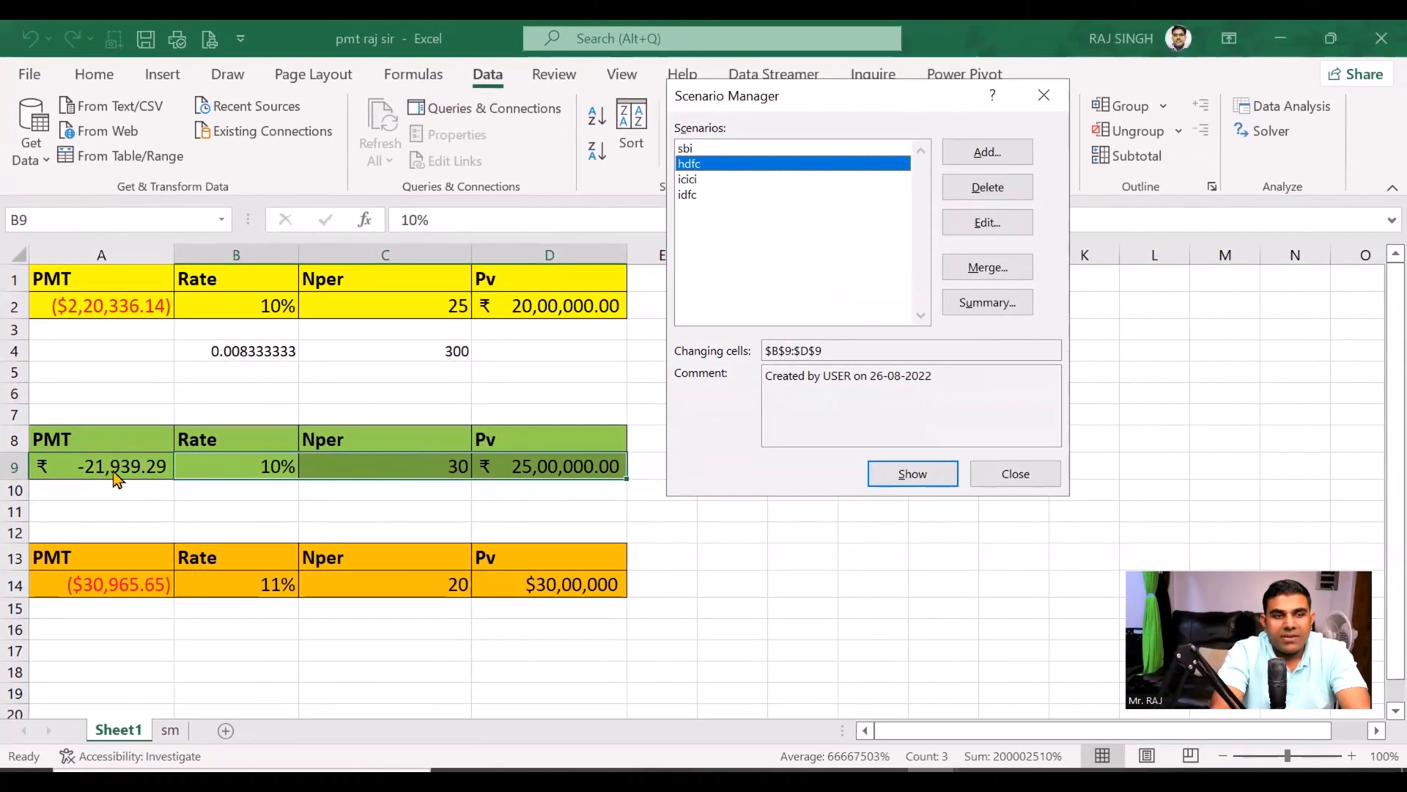
pyautogui.click(689, 180)
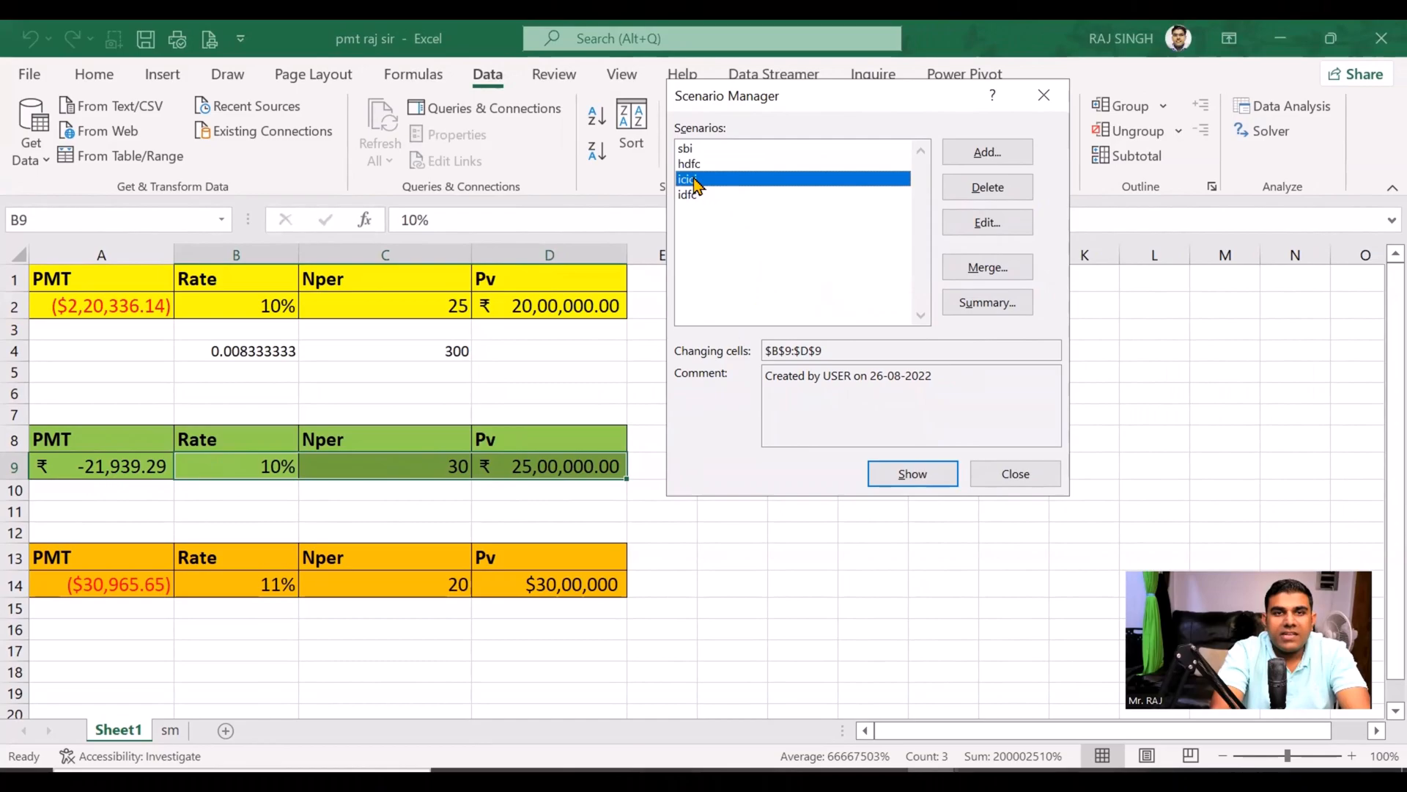
pyautogui.click(914, 478)
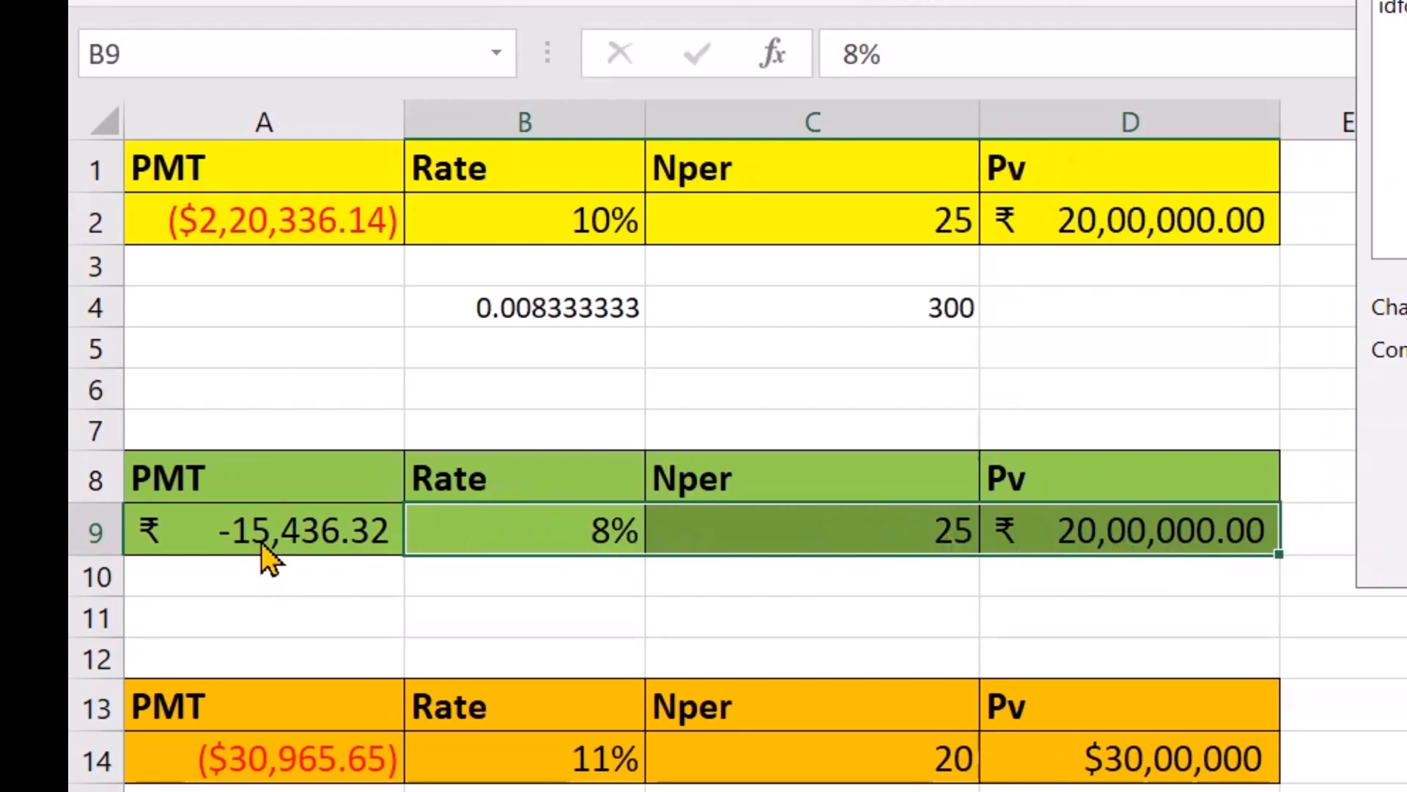
pyautogui.click(1397, 8)
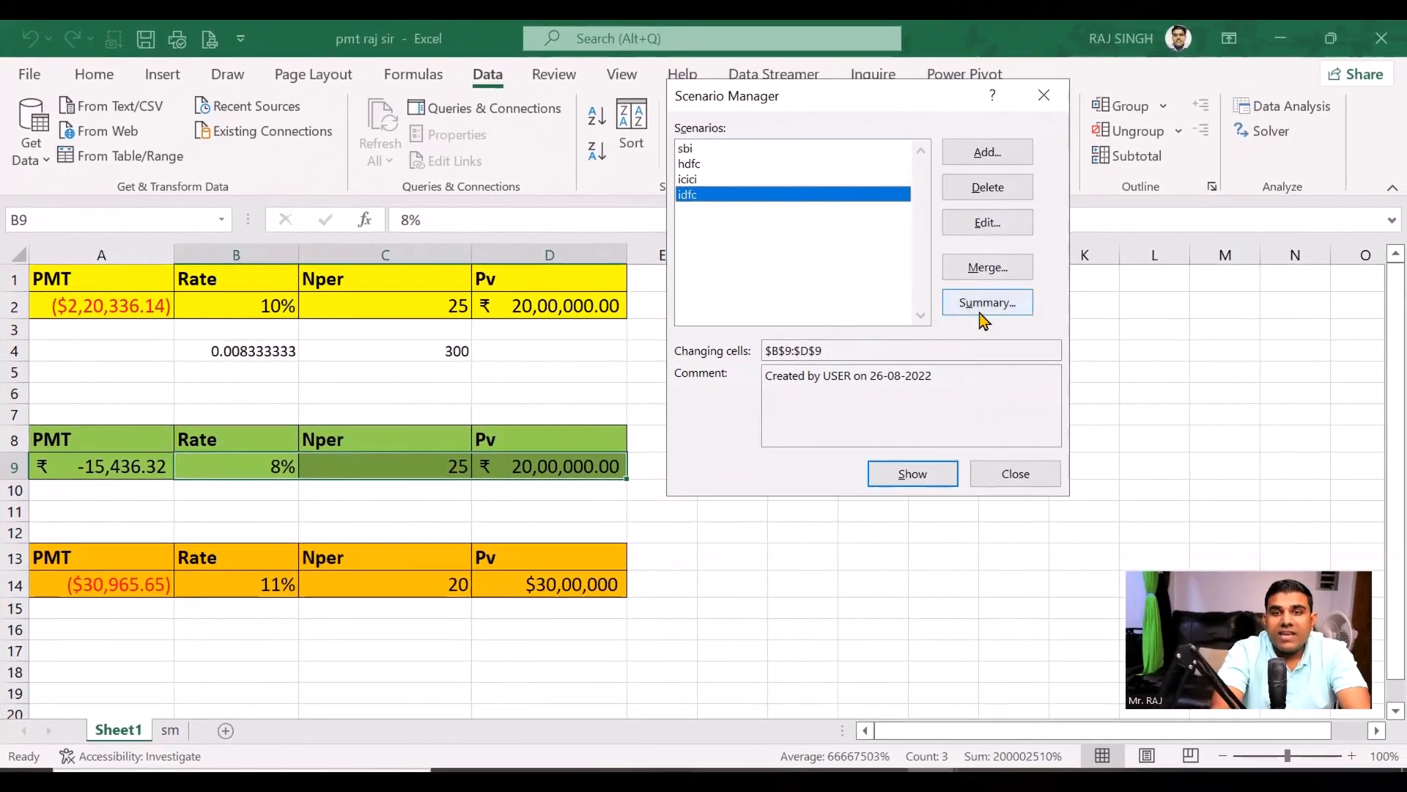
pyautogui.click(914, 475)
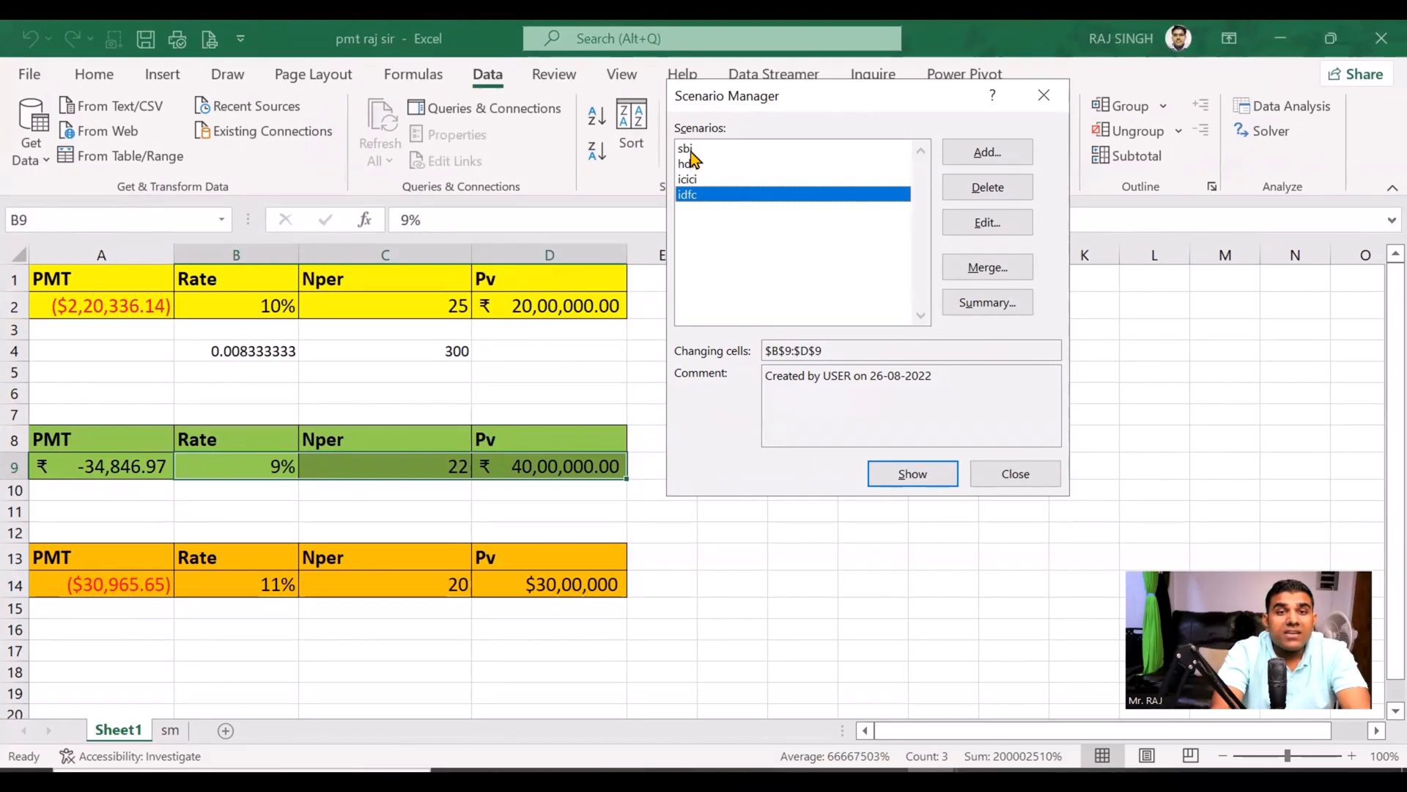
# Step: Show the sbi and hdfc scenarios again to recheck their EMIs
pyautogui.click(686, 149)
pyautogui.click(896, 476)
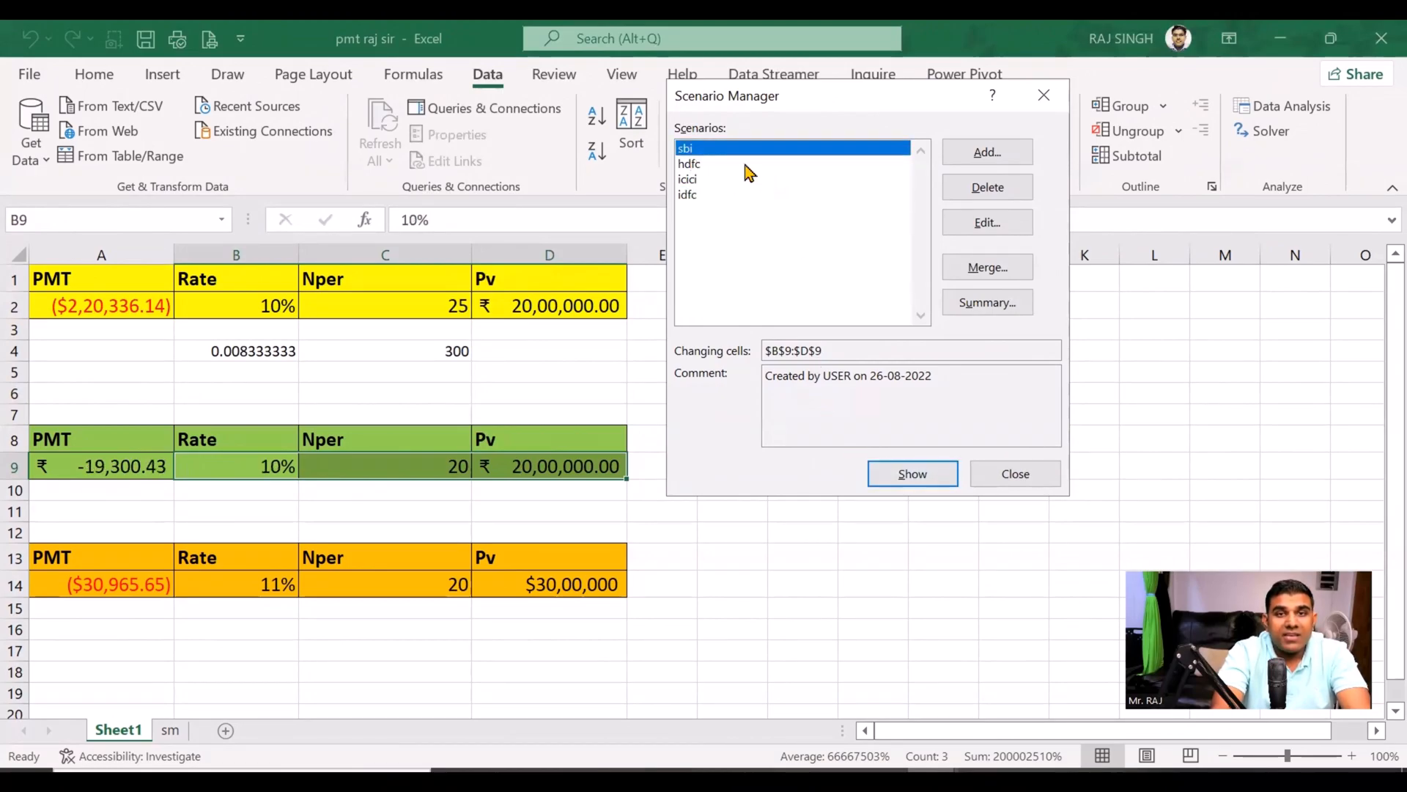
pyautogui.click(746, 165)
pyautogui.click(889, 476)
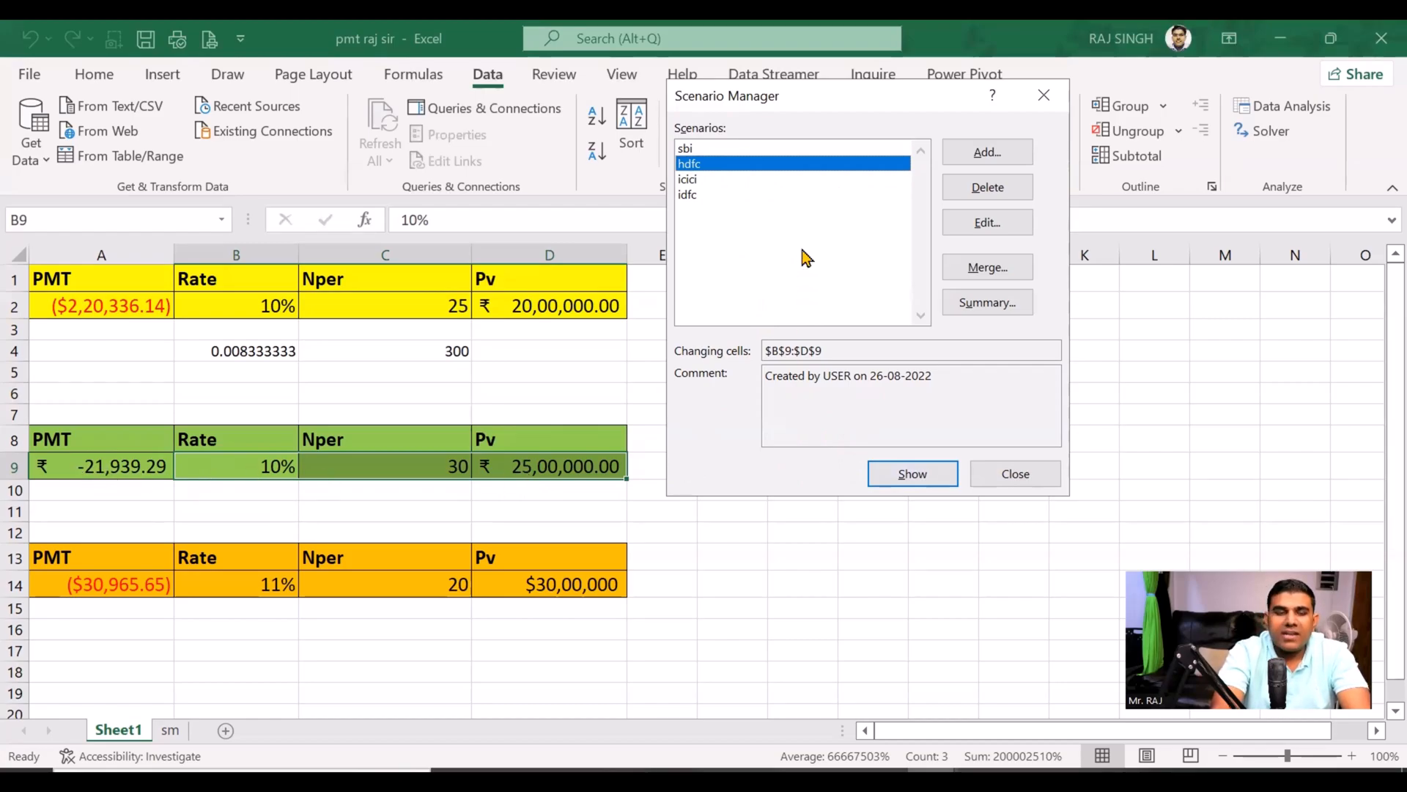
# Step: Show the icici scenario in row 9 and create a Scenario summary report with A9 as the result cell
pyautogui.click(697, 180)
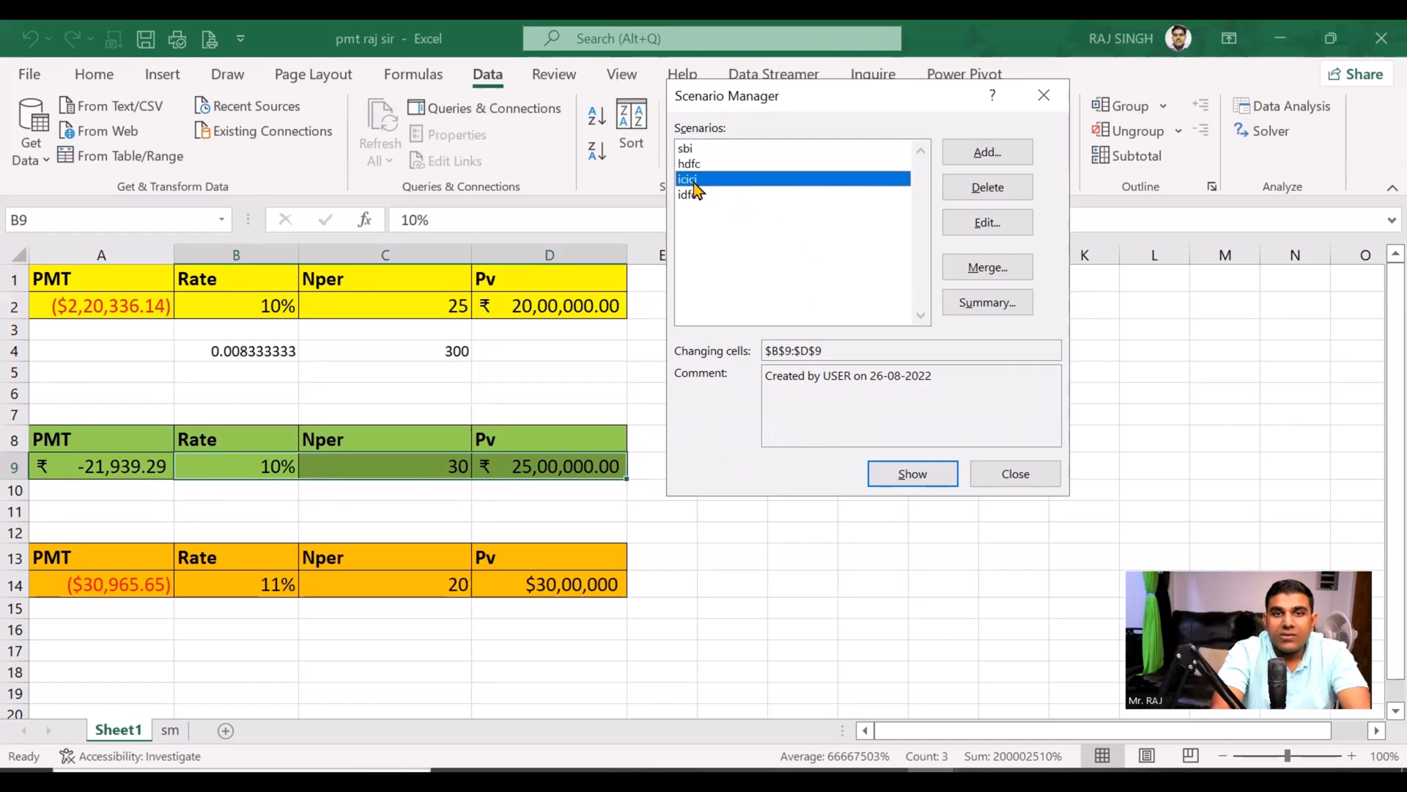
pyautogui.click(911, 474)
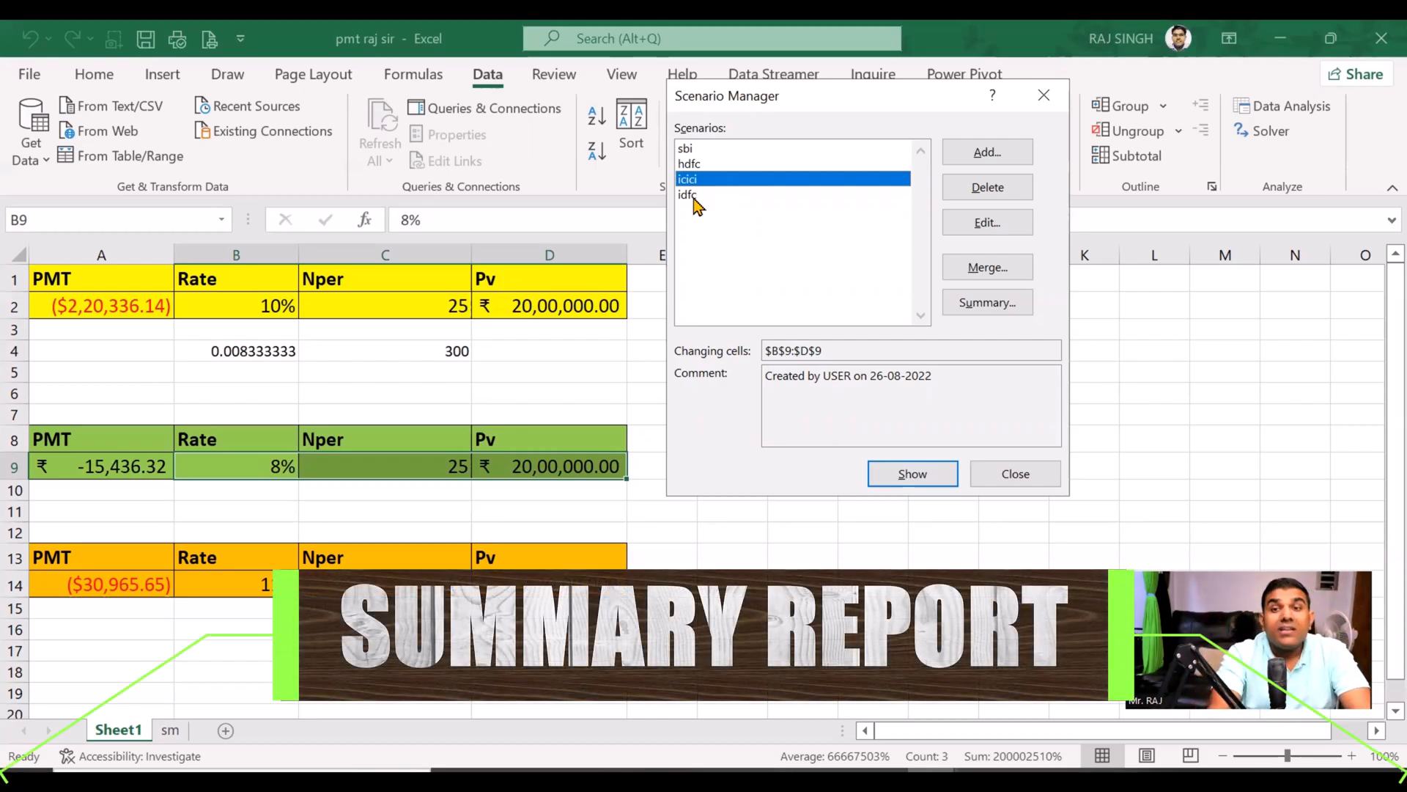
pyautogui.click(982, 302)
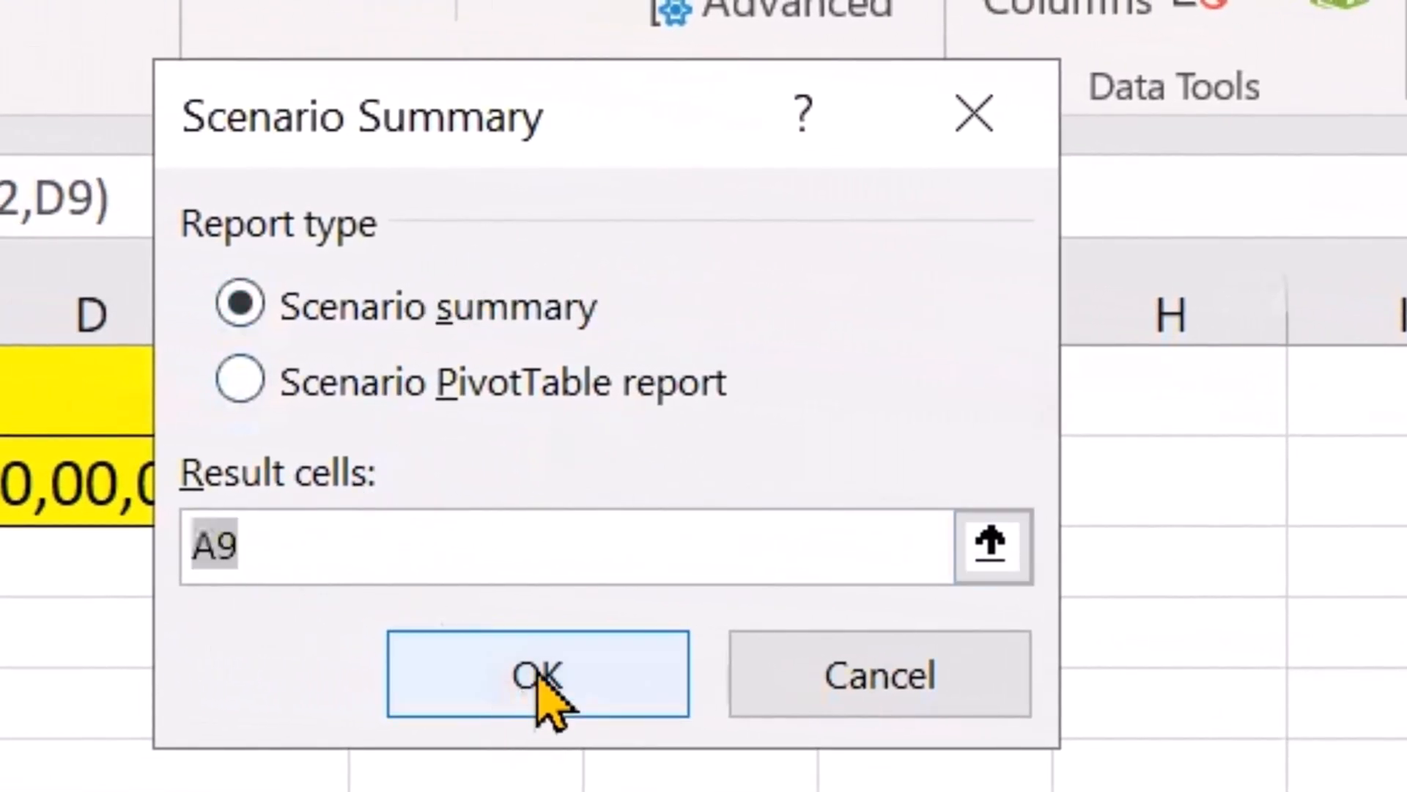
pyautogui.click(554, 680)
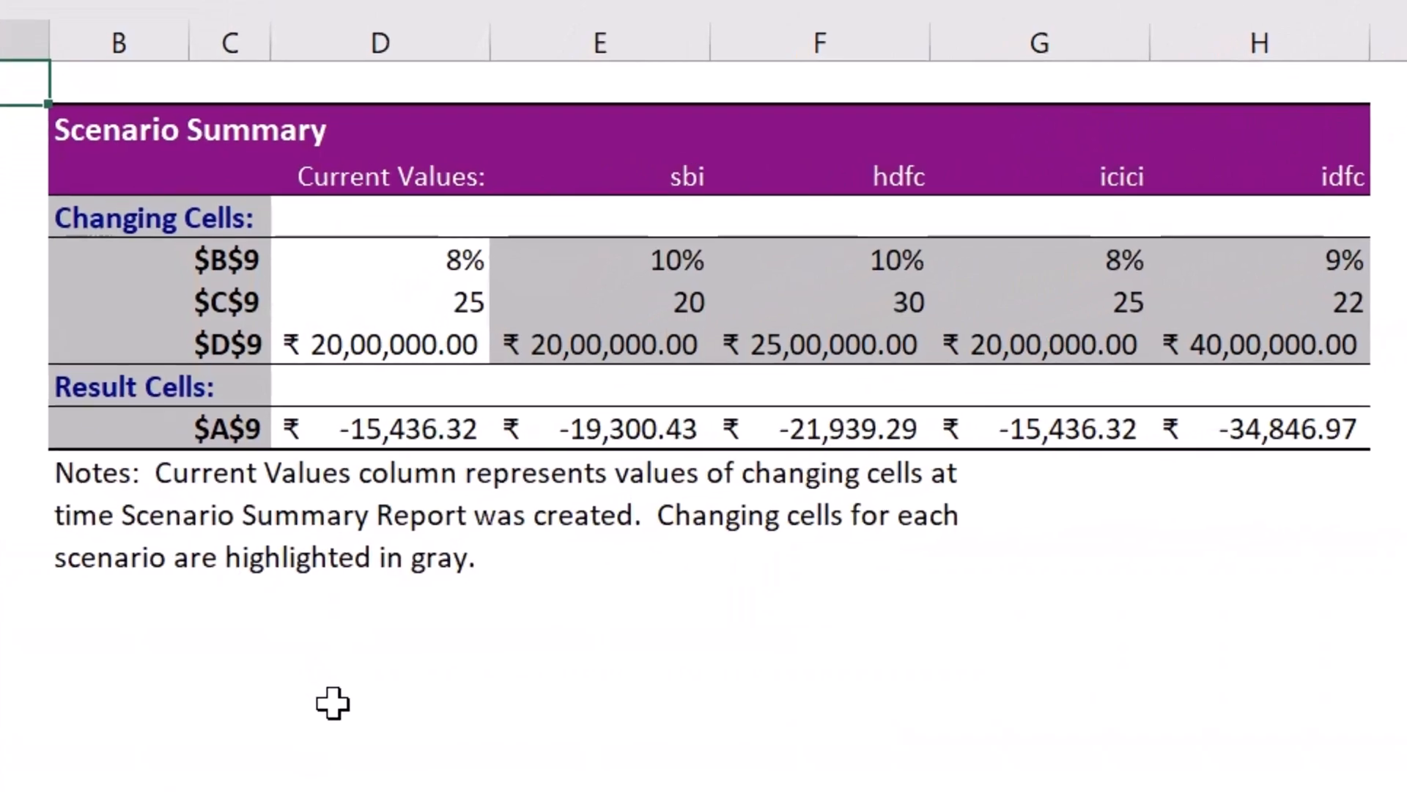
# Step: Examine the rate, period, loan amount and EMI listed for sbi, hdfc, icici and idfc in the scenario summary
pyautogui.click(672, 176)
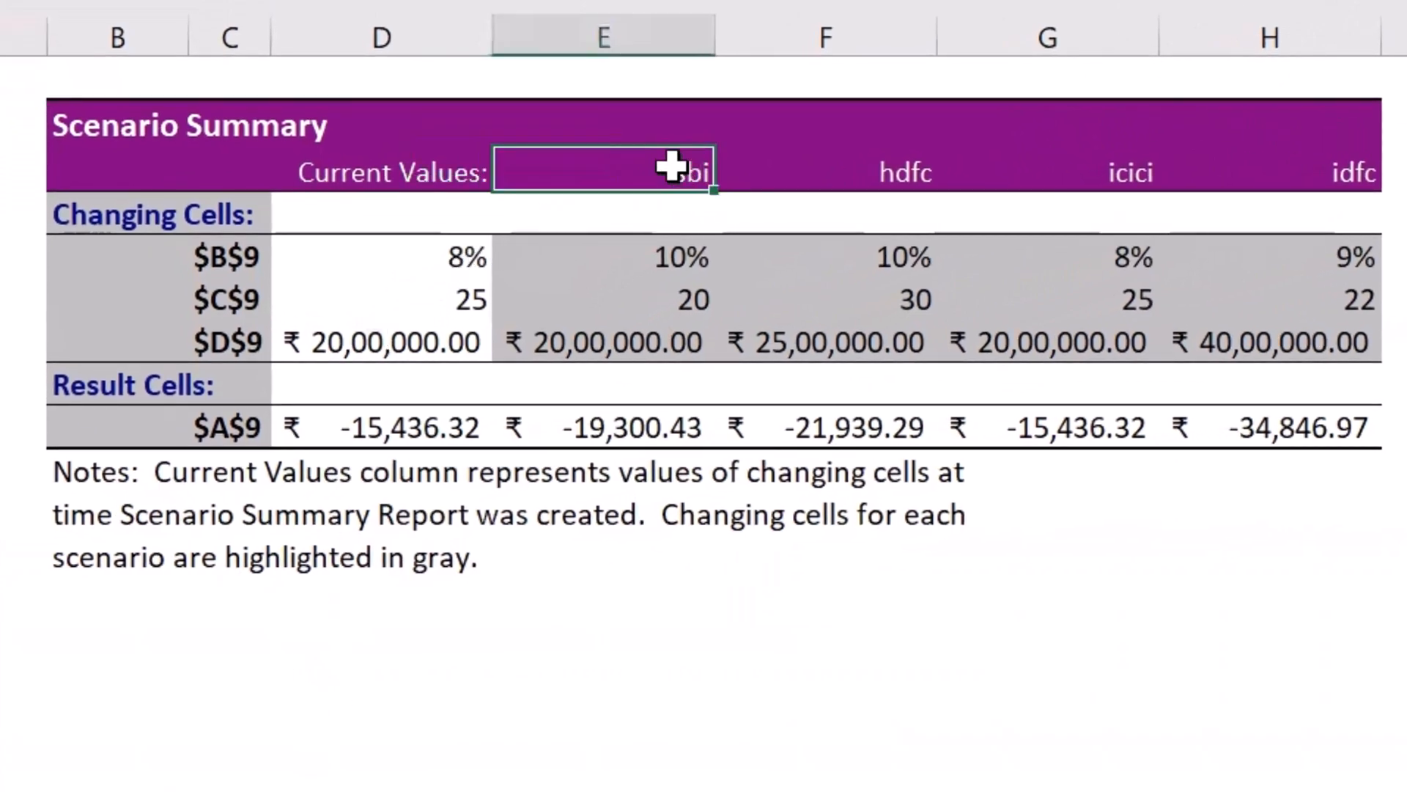
pyautogui.click(660, 220)
pyautogui.click(650, 253)
pyautogui.click(650, 297)
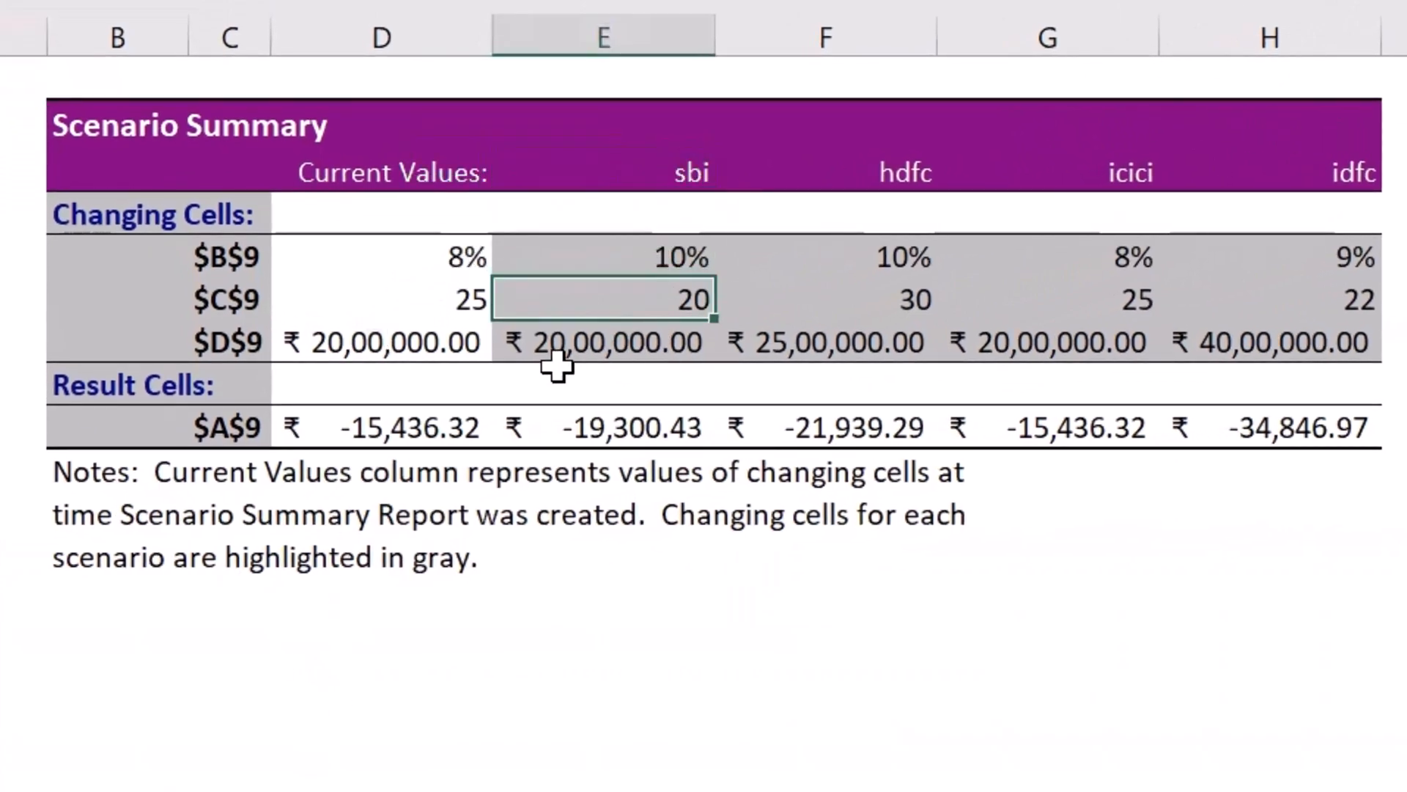
pyautogui.click(586, 348)
pyautogui.click(606, 433)
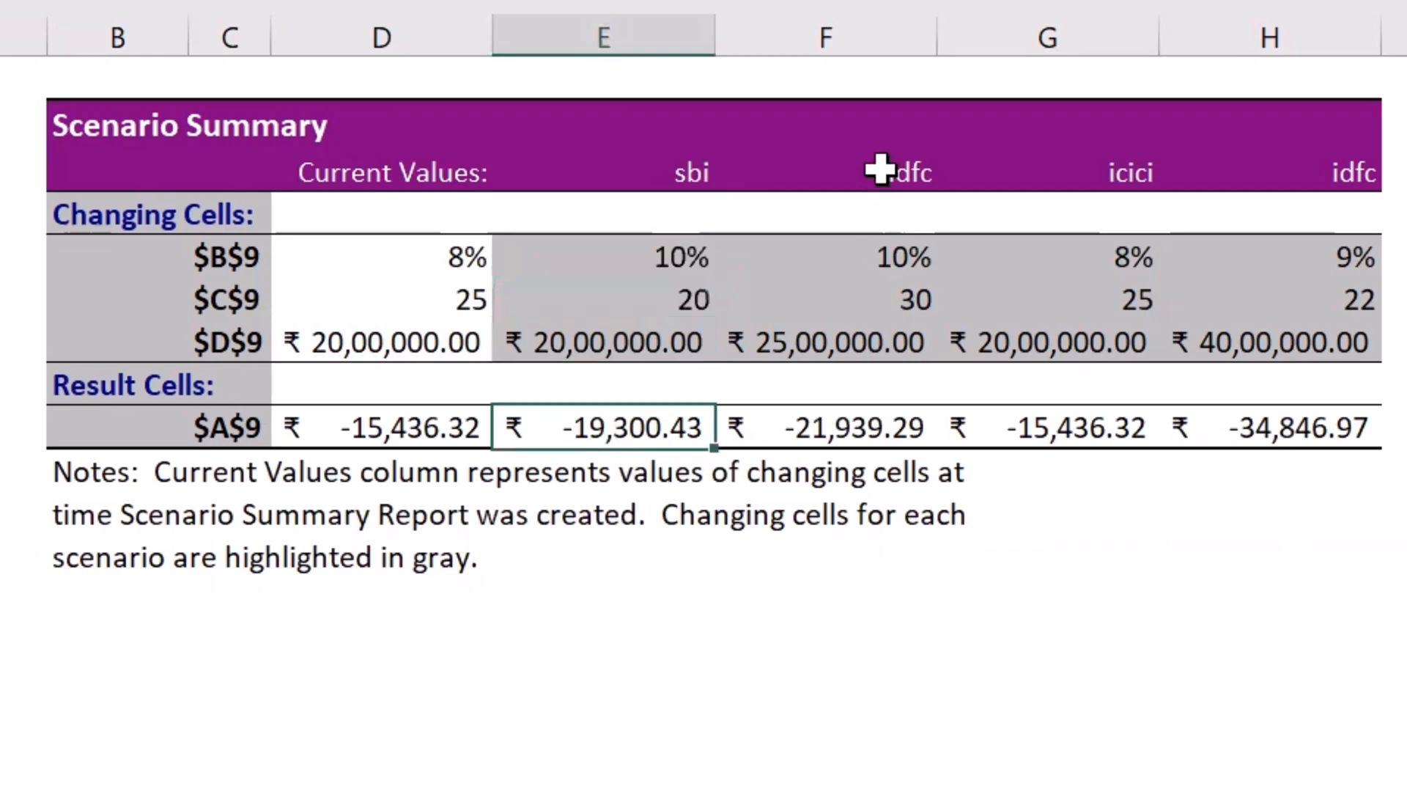
pyautogui.moveTo(882, 173); pyautogui.dragTo(881, 300)
pyautogui.moveTo(880, 386); pyautogui.dragTo(876, 431)
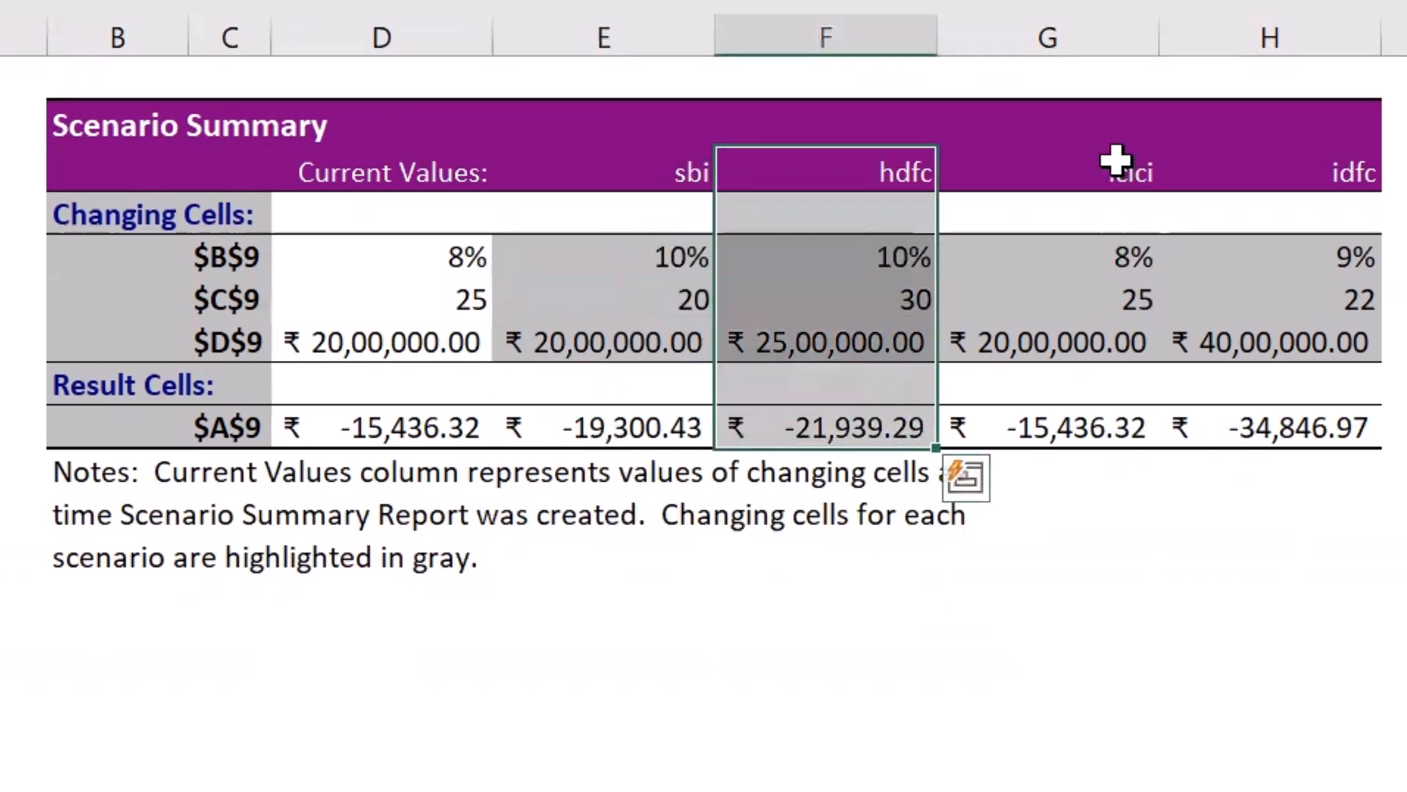
pyautogui.moveTo(1112, 174); pyautogui.dragTo(1125, 433)
pyautogui.moveTo(1299, 173); pyautogui.dragTo(1317, 427)
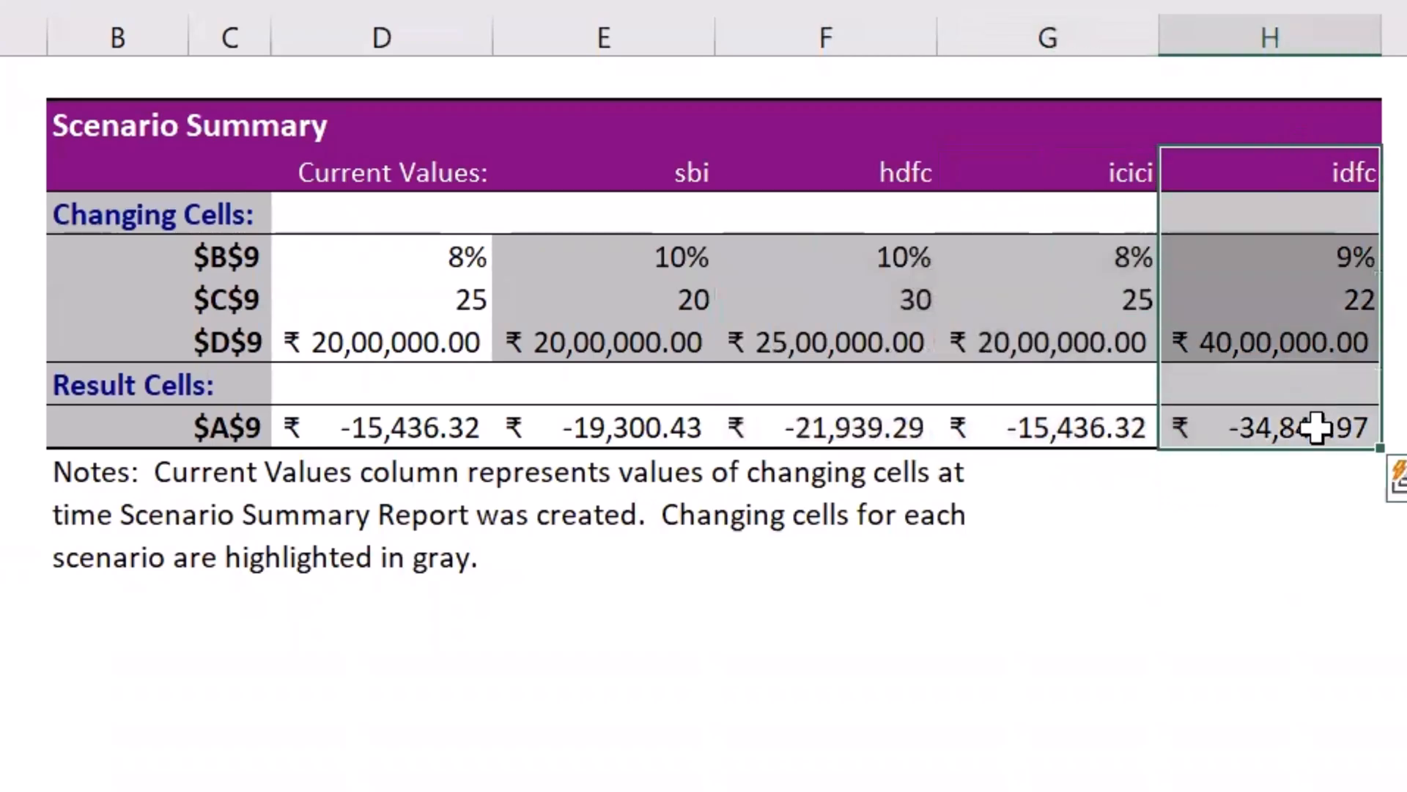
# Step: Relabel the summary's changing cells, entering "pv" in C8, "npv" in C7 and "int" in C6
pyautogui.click(162, 253)
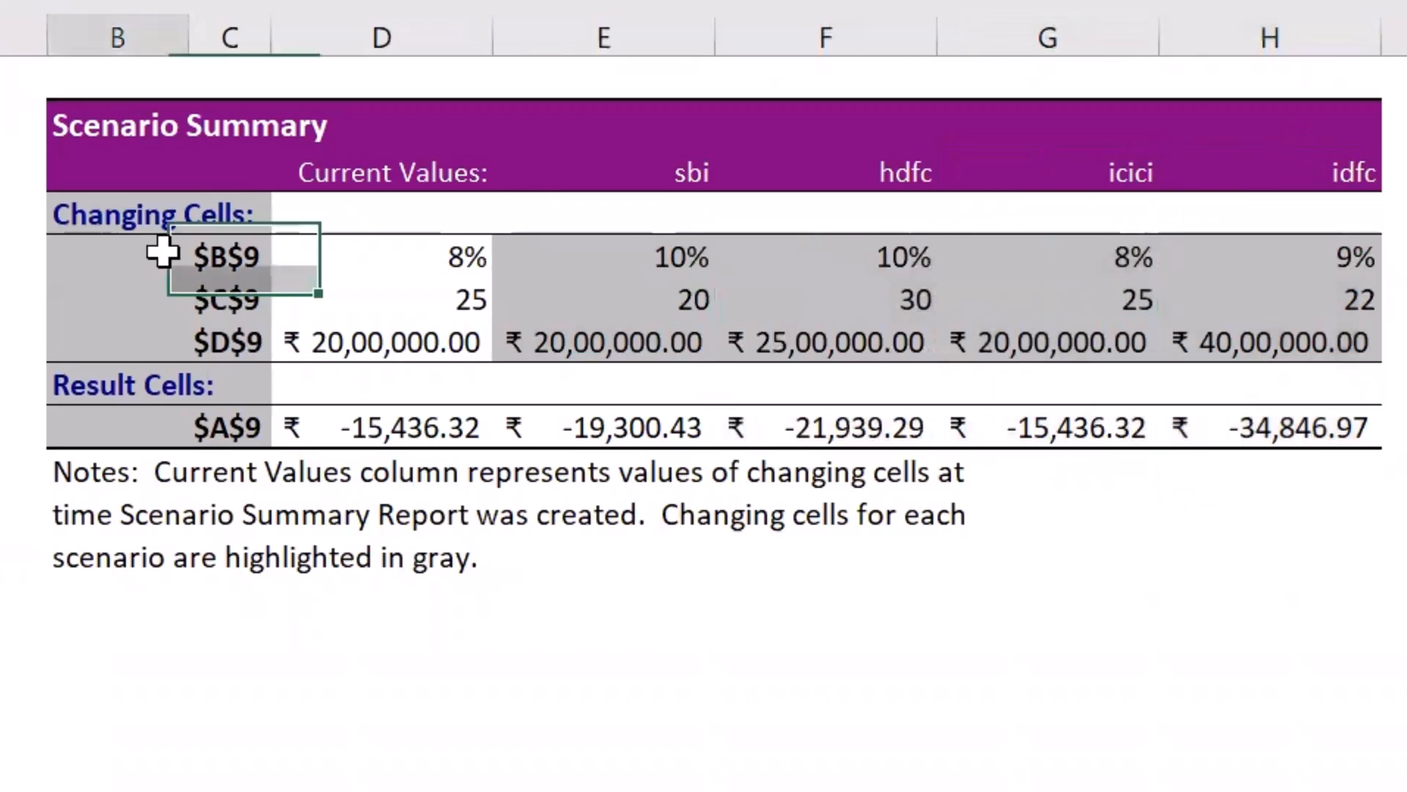
pyautogui.click(207, 251)
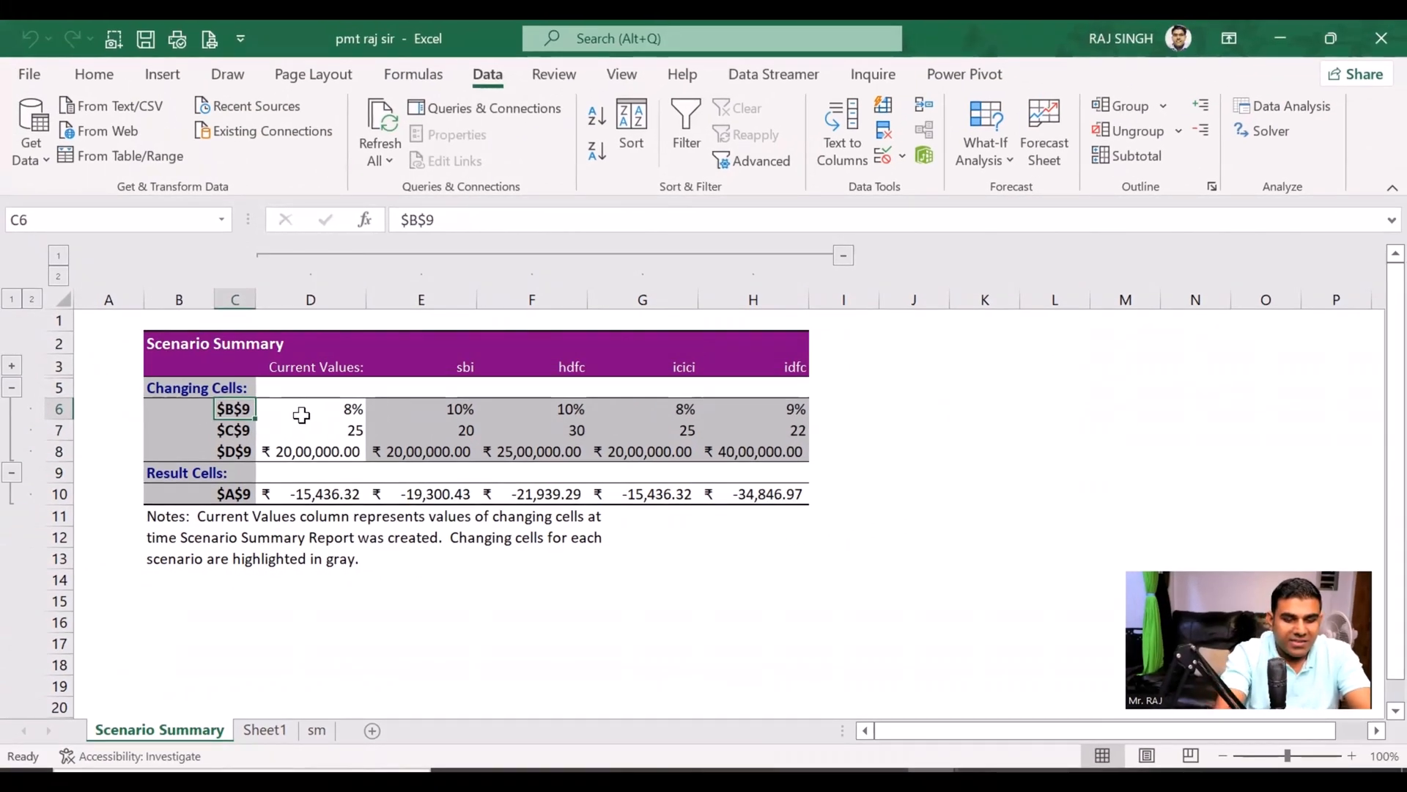
pyautogui.click(235, 430)
pyautogui.click(233, 452)
pyautogui.write('pv')
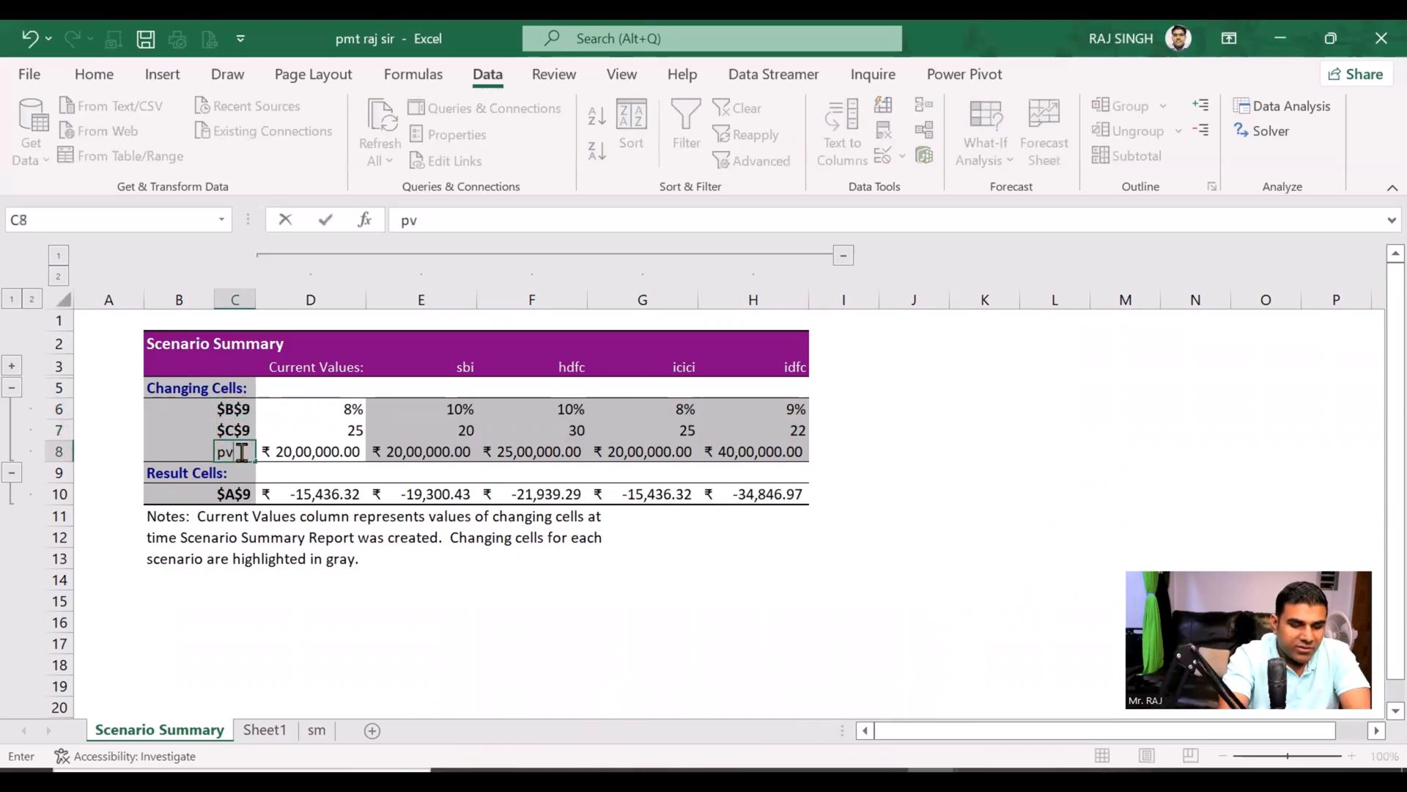
pyautogui.click(238, 431)
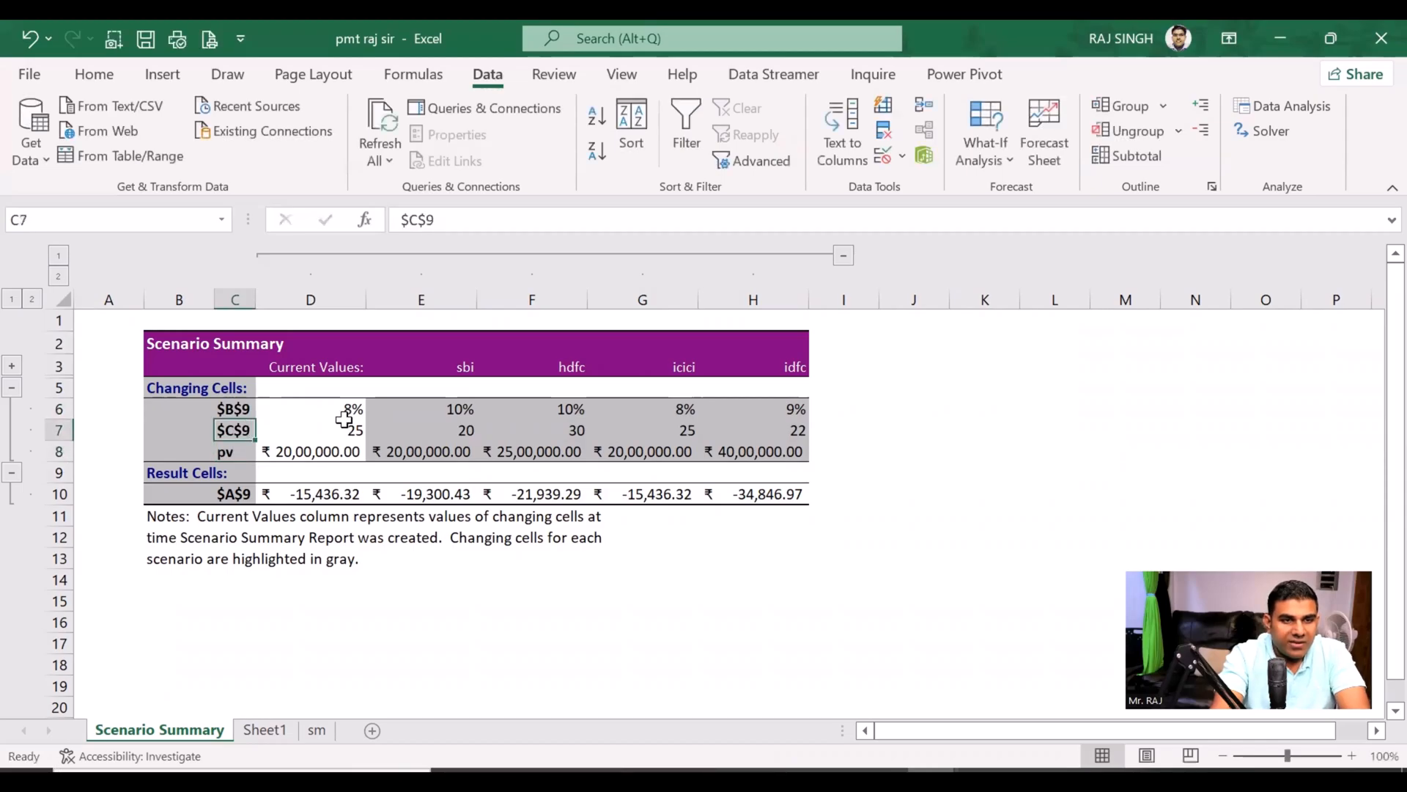
pyautogui.write('n')
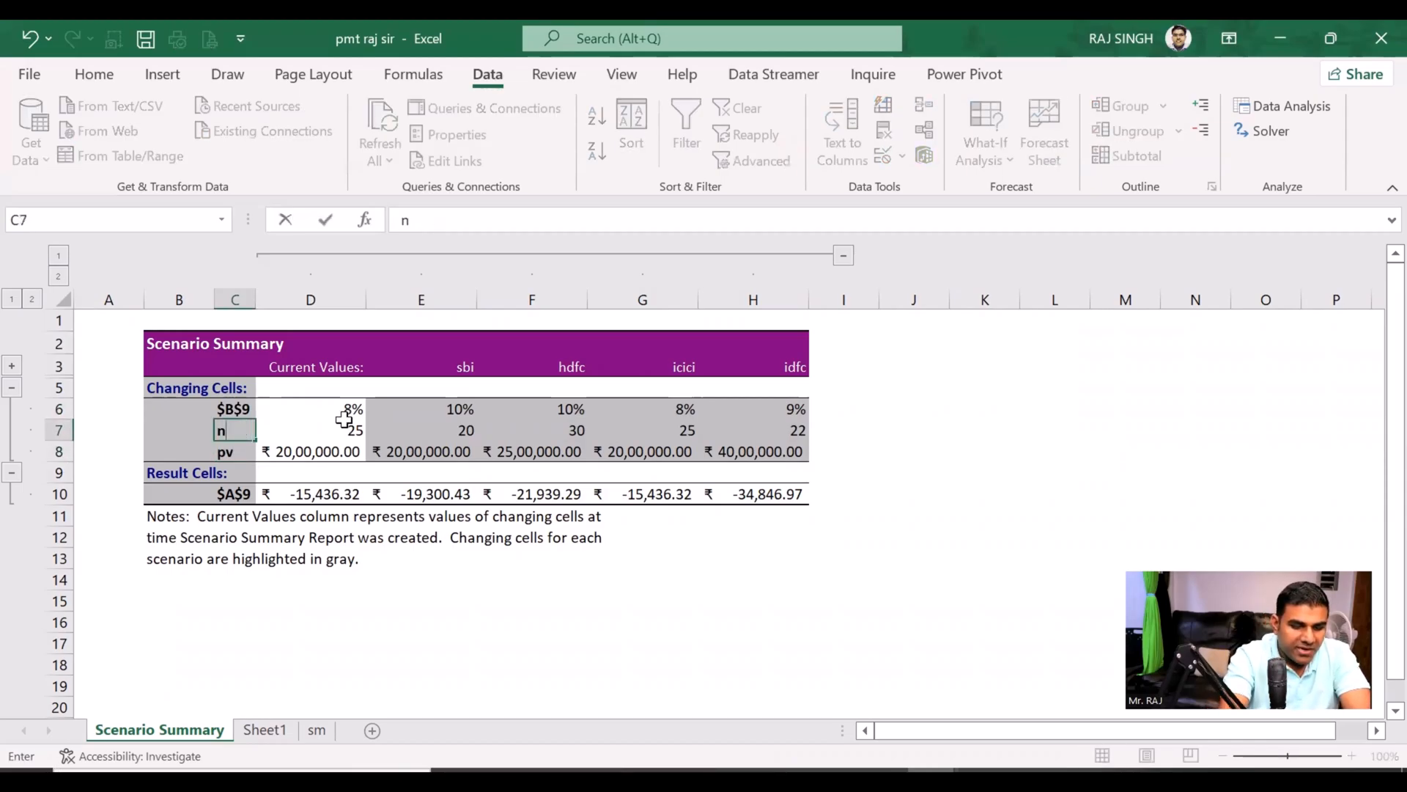
pyautogui.write('pv')
pyautogui.click(232, 409)
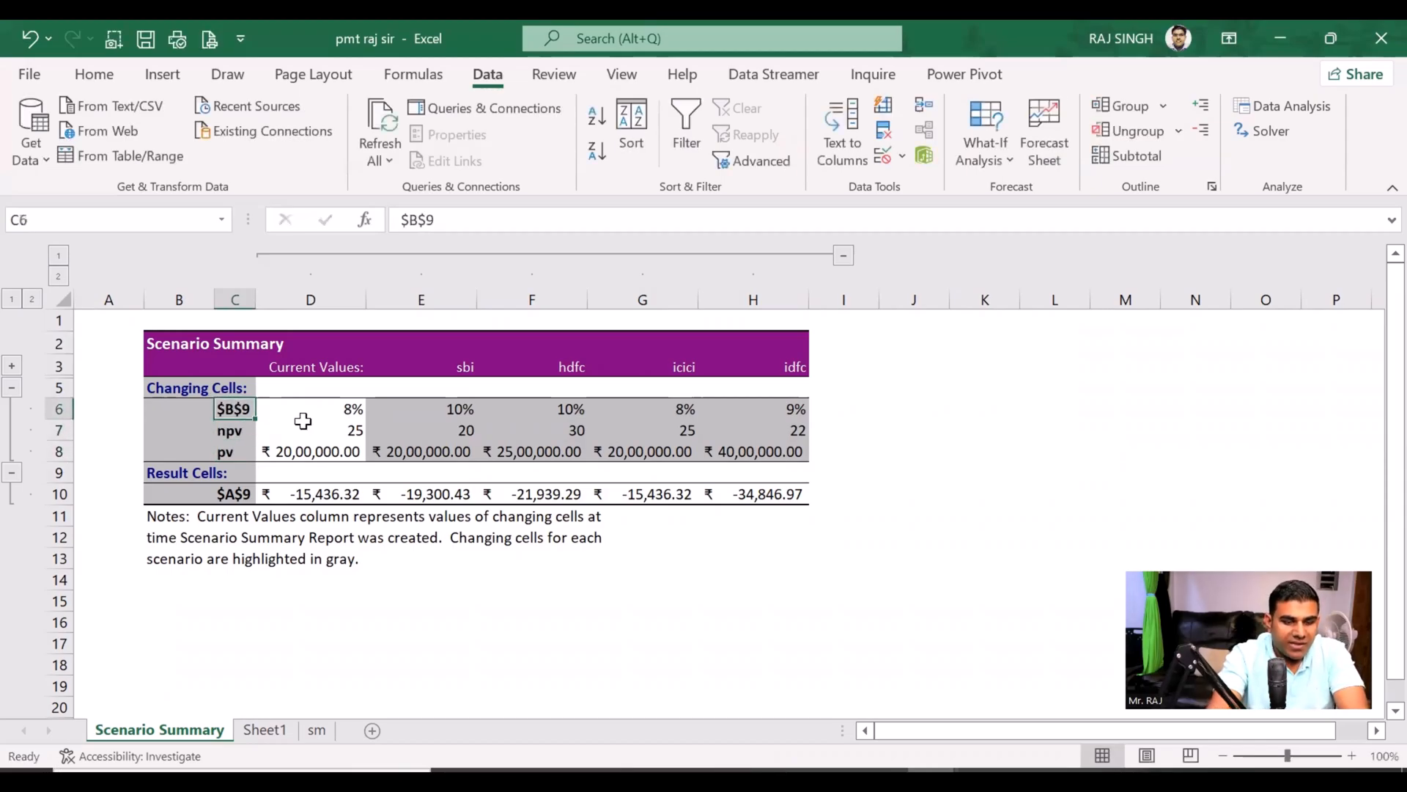
pyautogui.write('int')
pyautogui.press('Return')
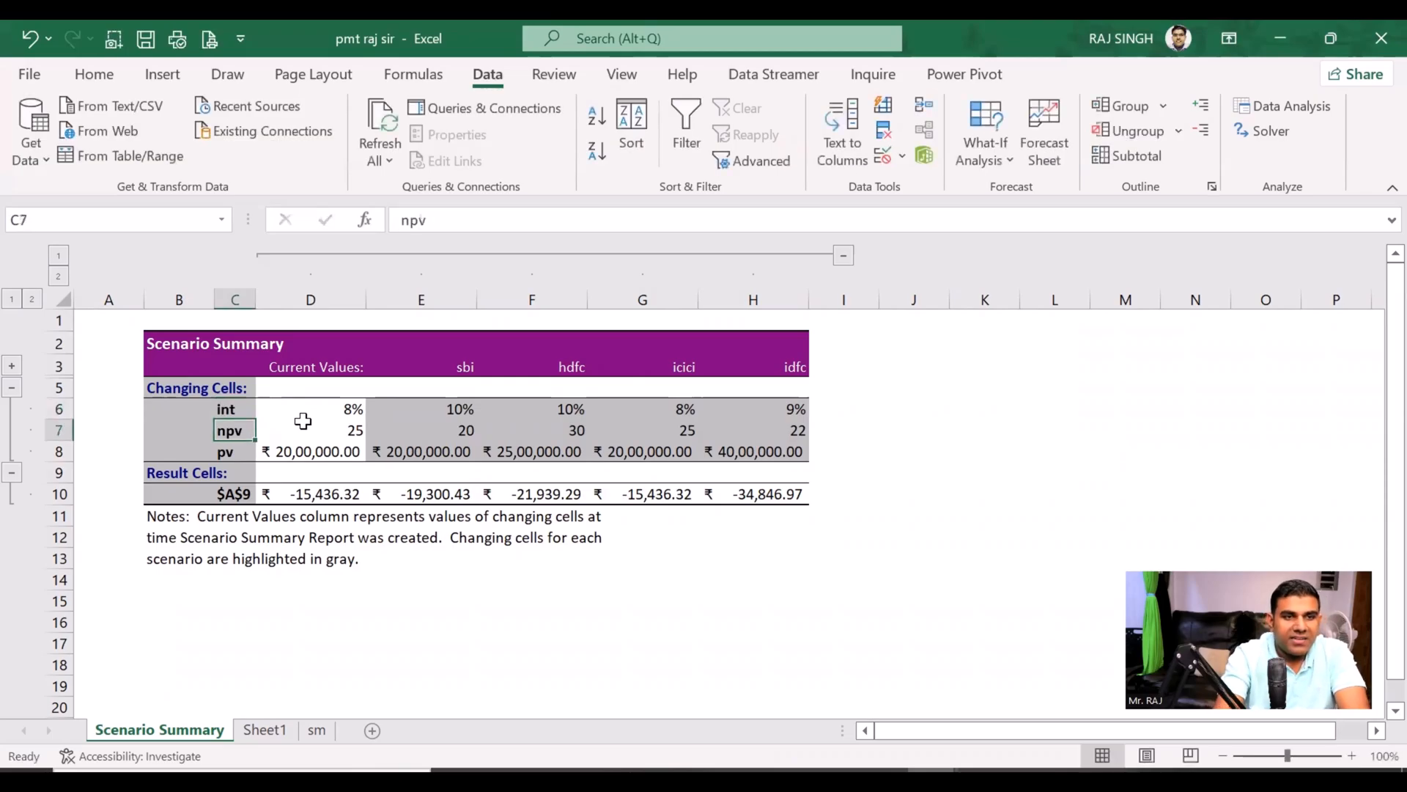
# Step: Relabel the summary's result cell in C10 as "emi"
pyautogui.click(231, 492)
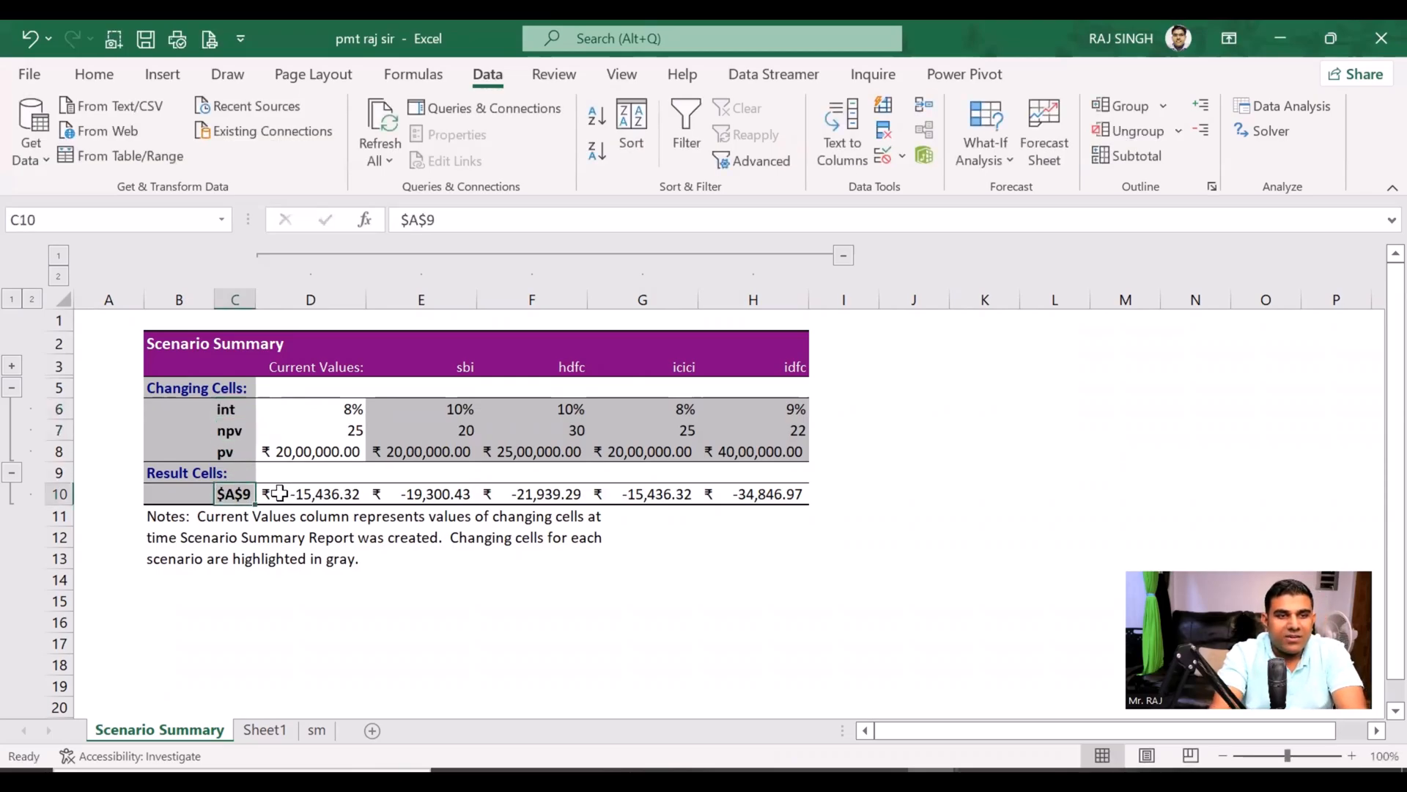
pyautogui.write('em')
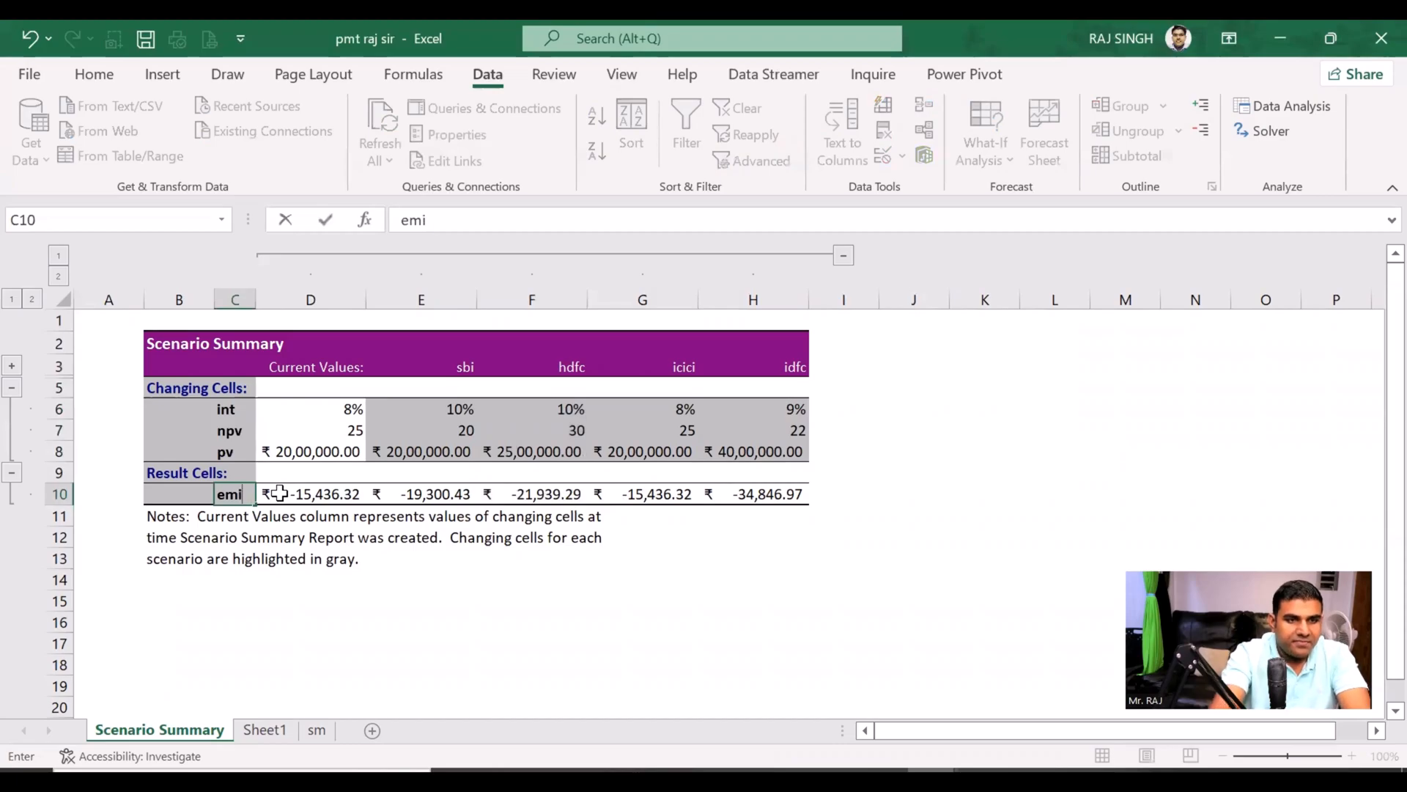
pyautogui.write('i')
pyautogui.press('Return')
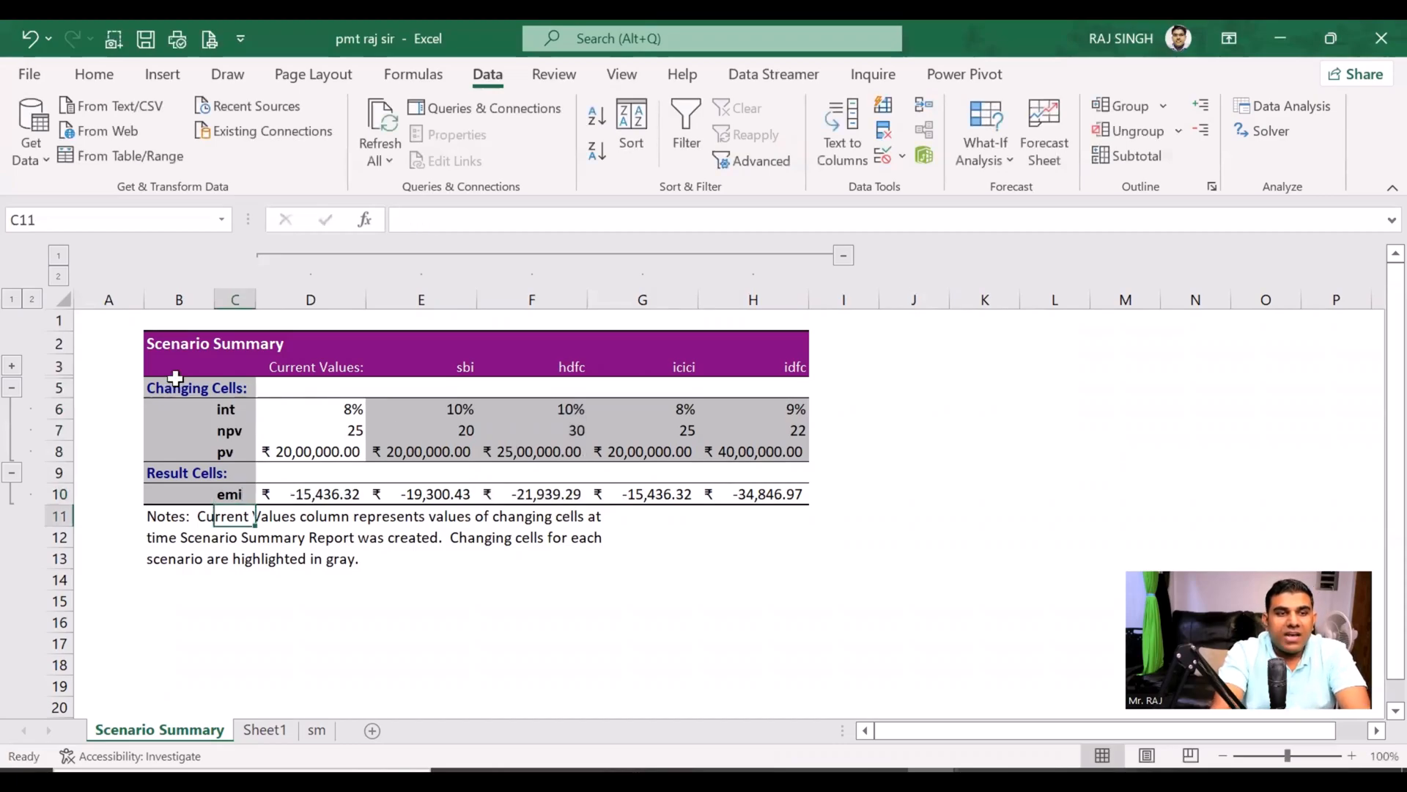
# Step: View the print settings for the Scenario Summary sheet and return to the worksheet without printing
pyautogui.click(522, 411)
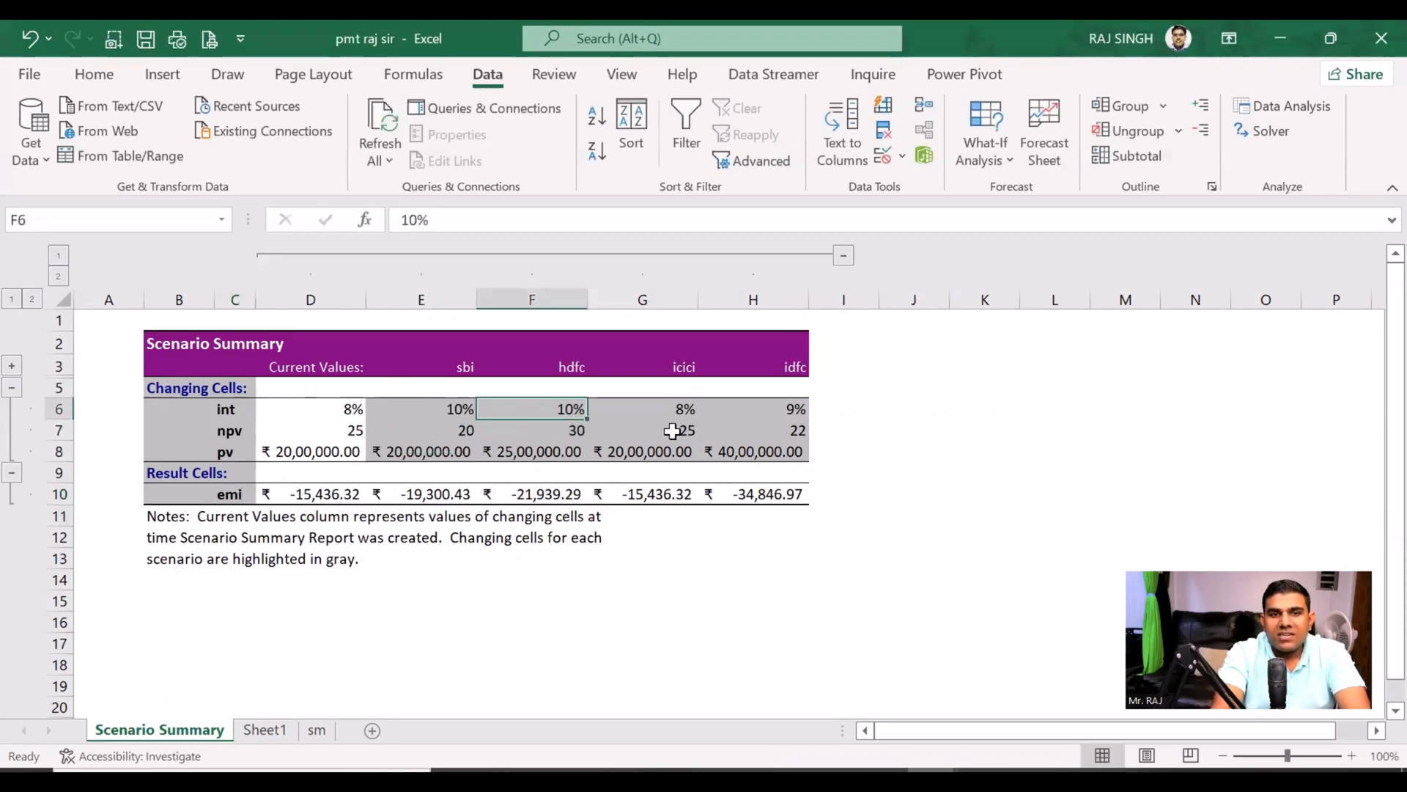
pyautogui.click(29, 74)
pyautogui.click(73, 464)
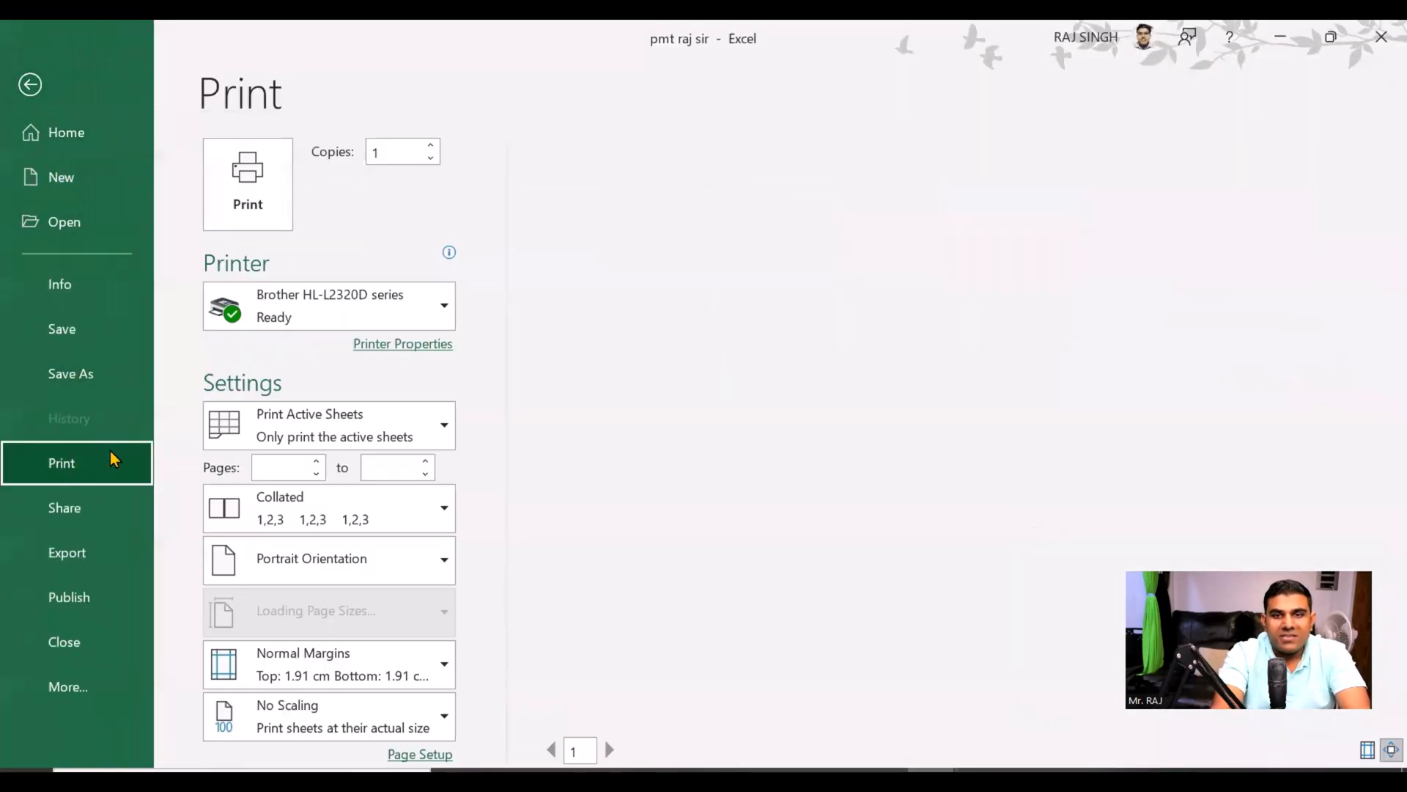
pyautogui.click(30, 84)
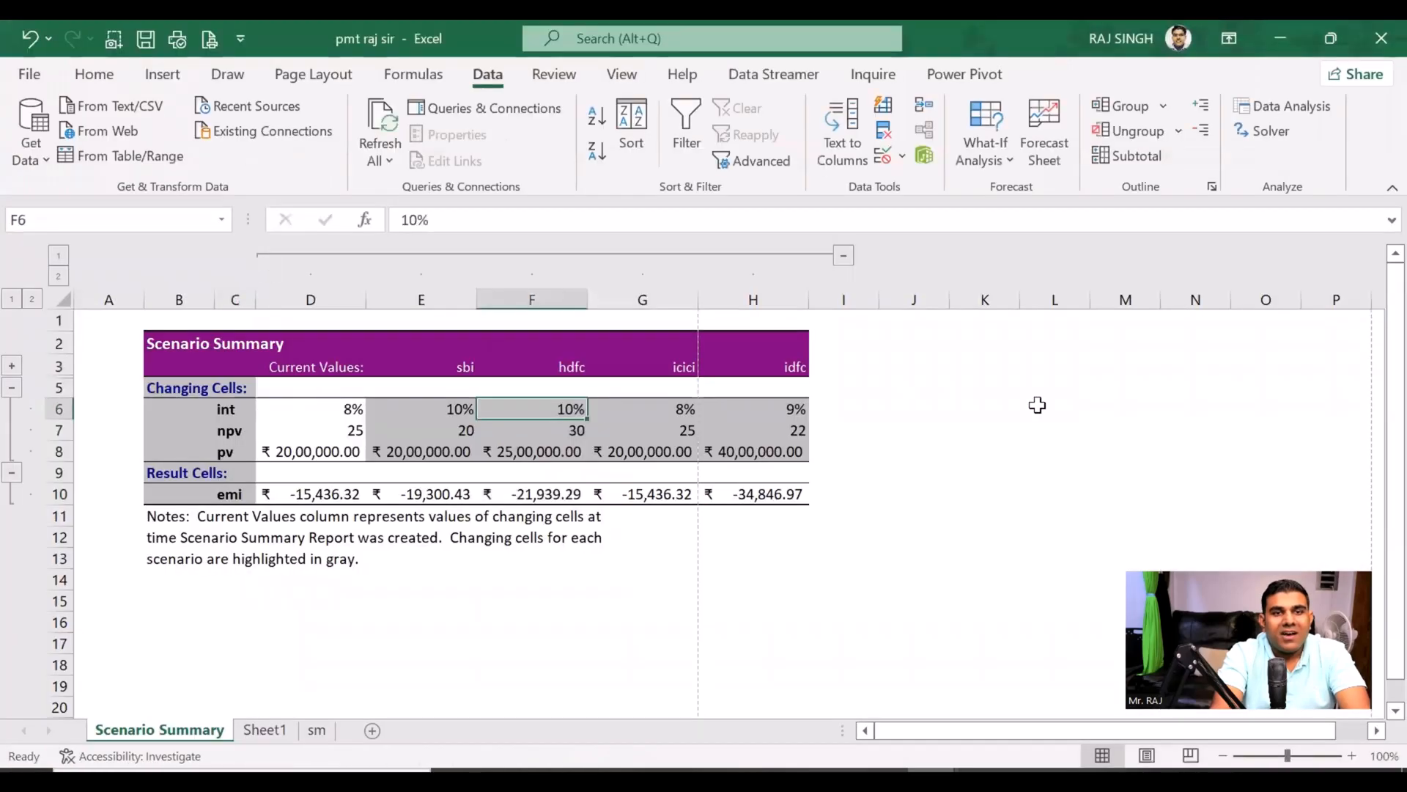